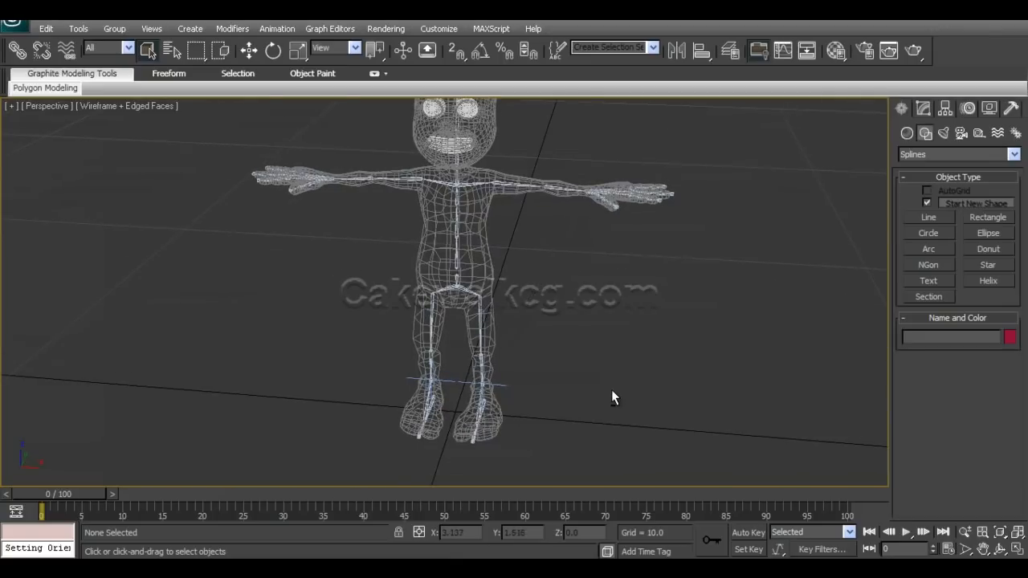
Draw a rectangle spline on the ground and move it along X beneath the character's left foot.
middle_click_drag(507, 392, 513, 367, "alt")
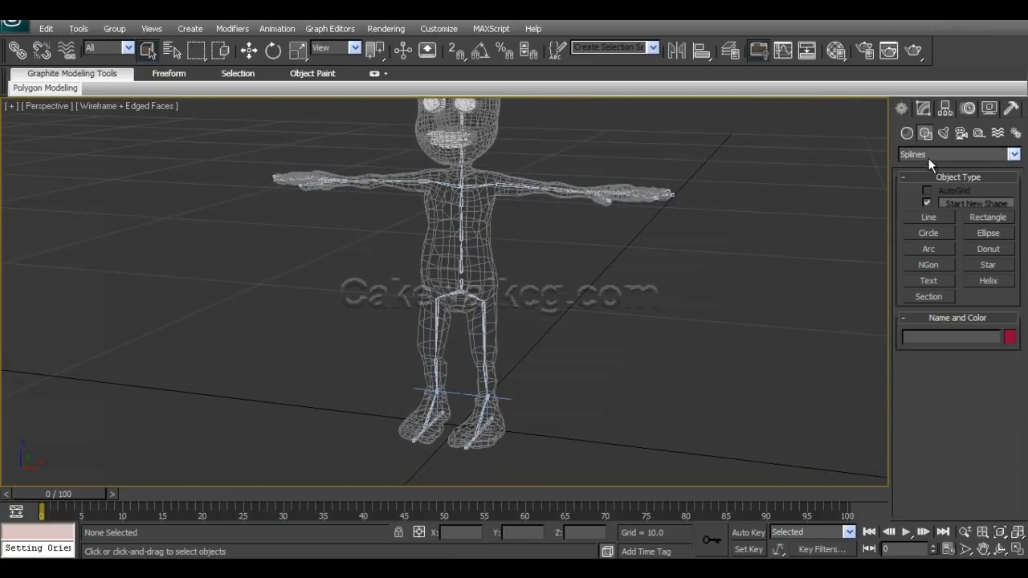
left_click(989, 217)
left_click_drag(562, 414, 586, 467)
key("w")
middle_click_drag(509, 438, 558, 385)
scroll(541, 409, "up", 3)
left_click_drag(693, 364, 558, 353)
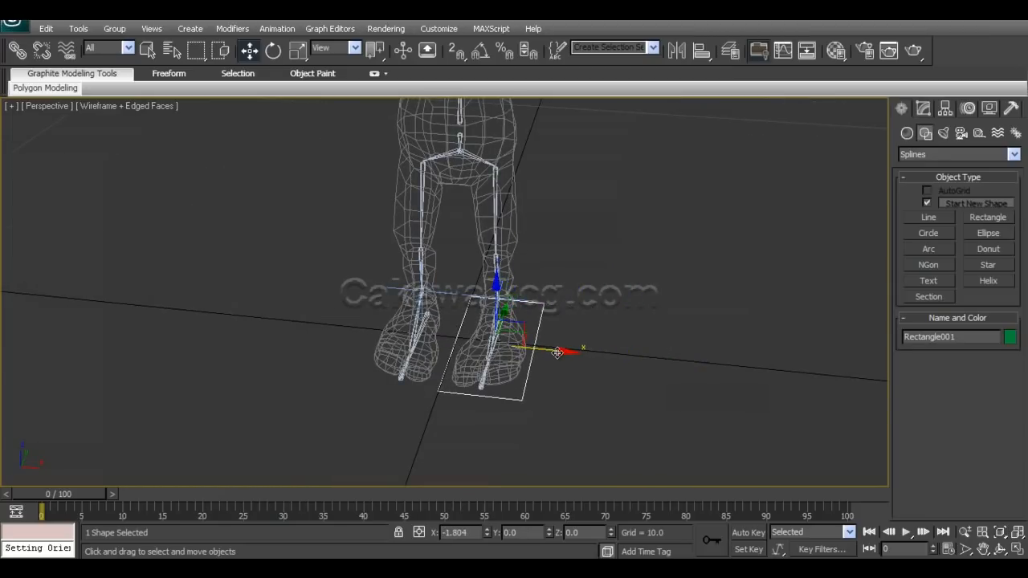
Scale the rectangle to enclose the foot's outline and position it under the foot at about X 0.546, Y -0.374.
key("r")
left_click_drag(489, 390, 482, 383)
key("w")
middle_click_drag(482, 383, 522, 417, "alt")
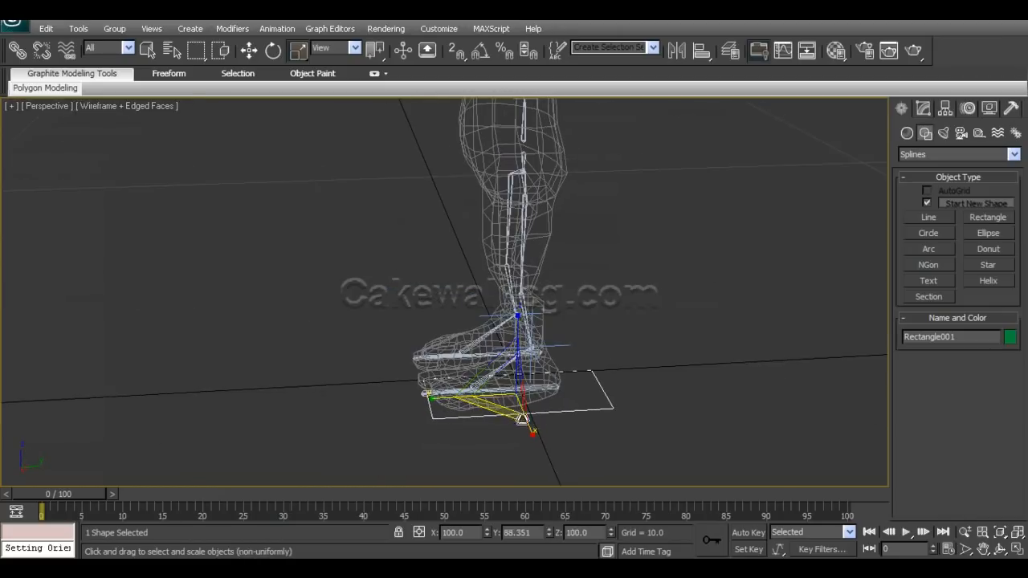
left_click_drag(582, 390, 546, 393)
key("r")
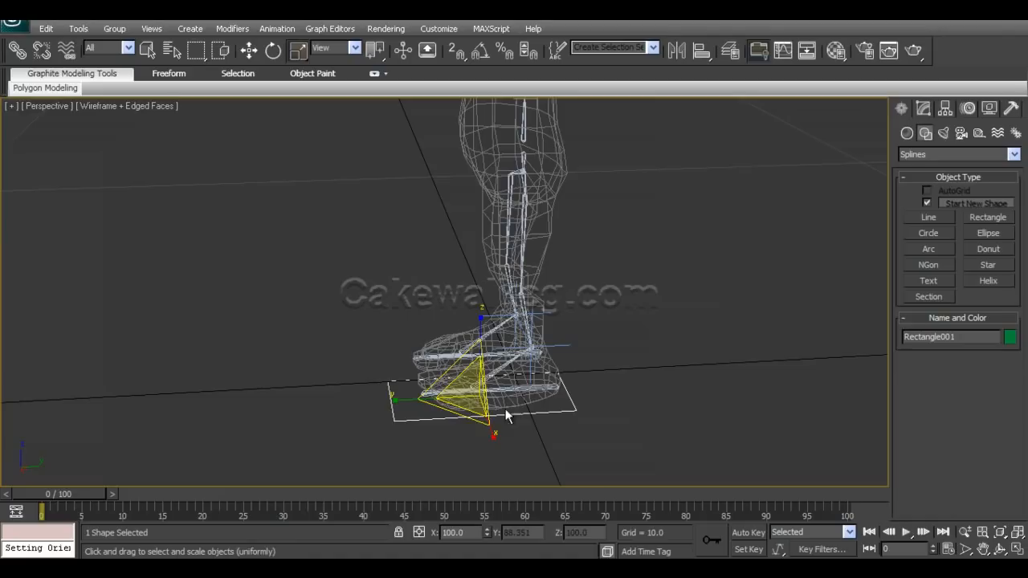
left_click_drag(397, 397, 410, 394)
key("w")
left_click_drag(544, 392, 559, 391)
middle_click_drag(533, 408, 560, 371, "alt")
middle_click_drag(555, 336, 561, 380, "alt")
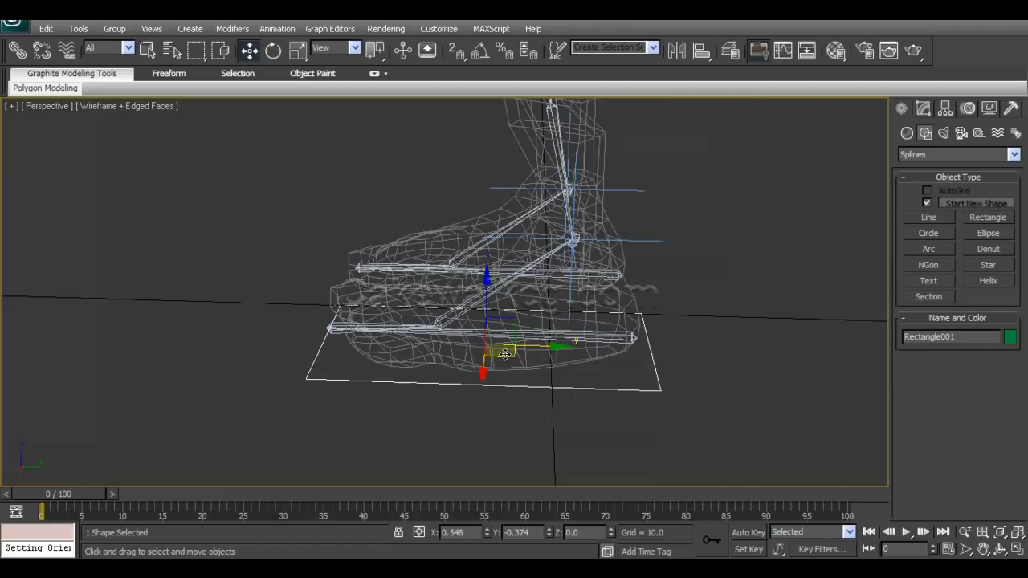
Move only the rectangle's pivot along Y to its heel edge, at about Y 0.55.
left_click(951, 113)
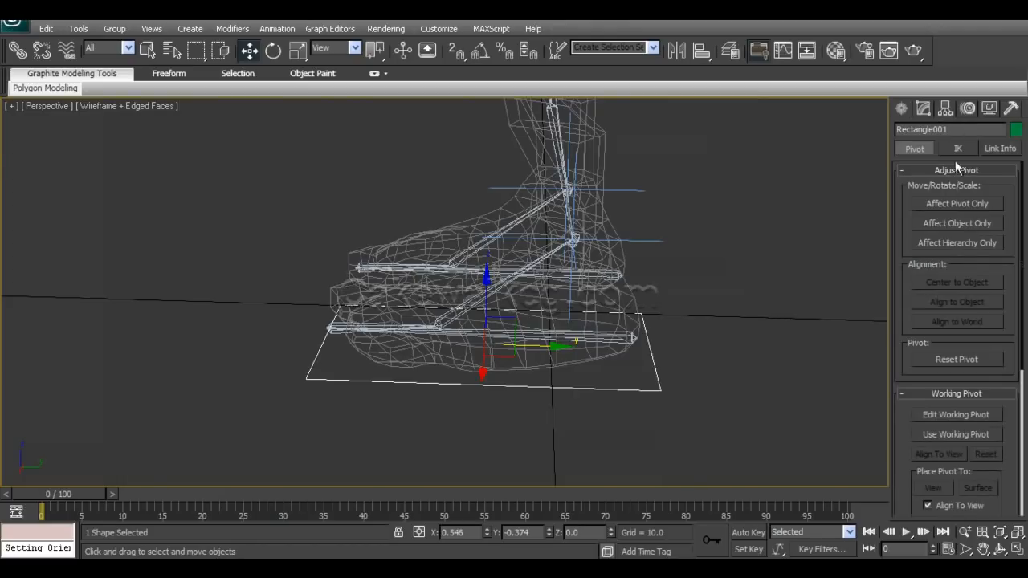
left_click(956, 203)
left_click_drag(554, 347, 716, 341)
middle_click_drag(712, 403, 661, 413, "alt")
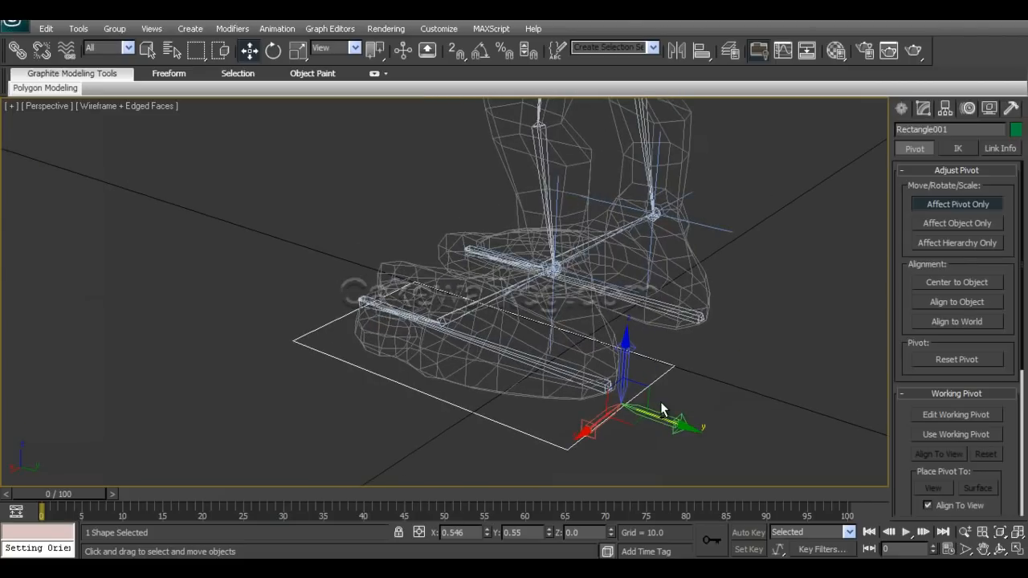
left_click(927, 206)
Try rotating the rectangle about its heel pivot and undo the rotation.
middle_click_drag(785, 269, 611, 335, "alt")
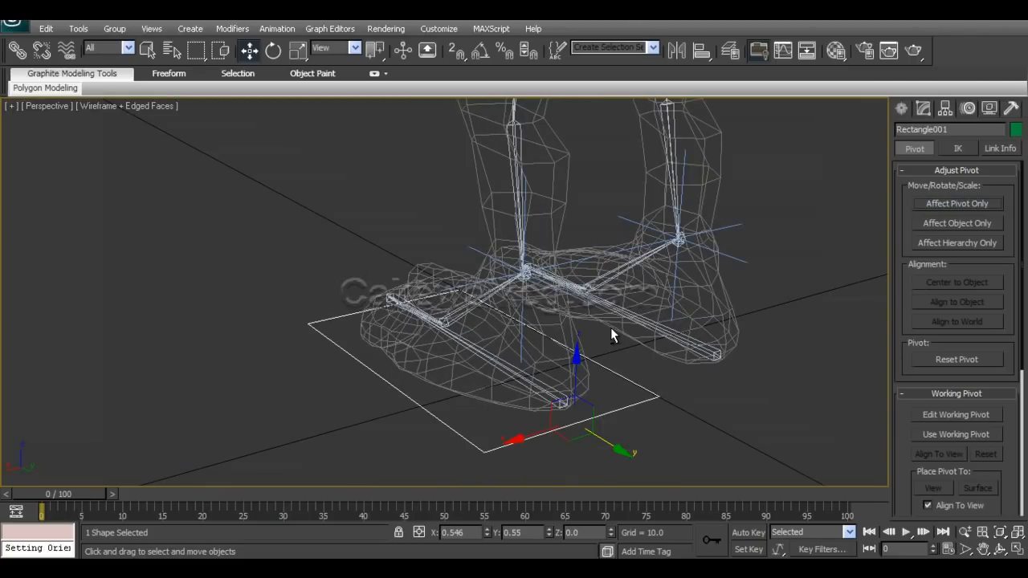
key("e")
left_click_drag(594, 374, 606, 402)
key("ctrl+z")
middle_click_drag(585, 402, 530, 371, "alt")
Copy the rectangle along X to the other foot and mirror the copy on the X axis without cloning.
key("w")
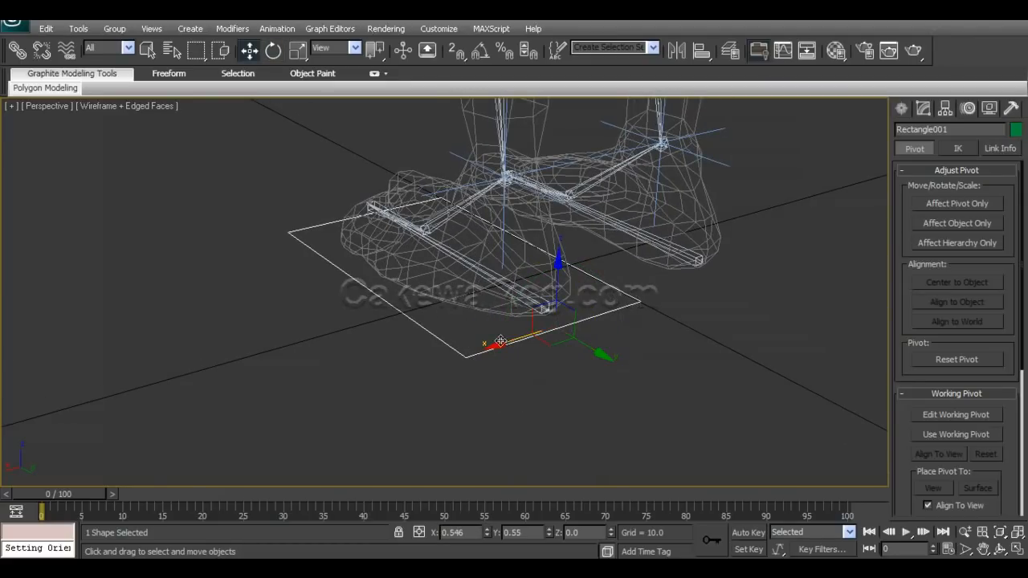
left_click_drag(509, 346, 674, 299, "shift")
left_click(528, 350)
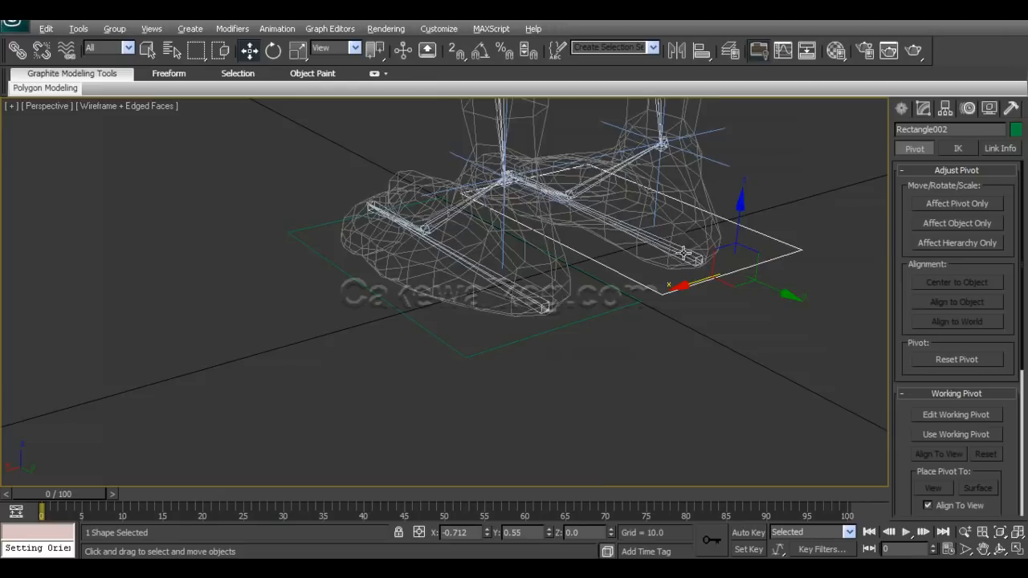
middle_click_drag(684, 253, 630, 241, "alt")
middle_click_drag(635, 140, 670, 282, "alt")
left_click(676, 50)
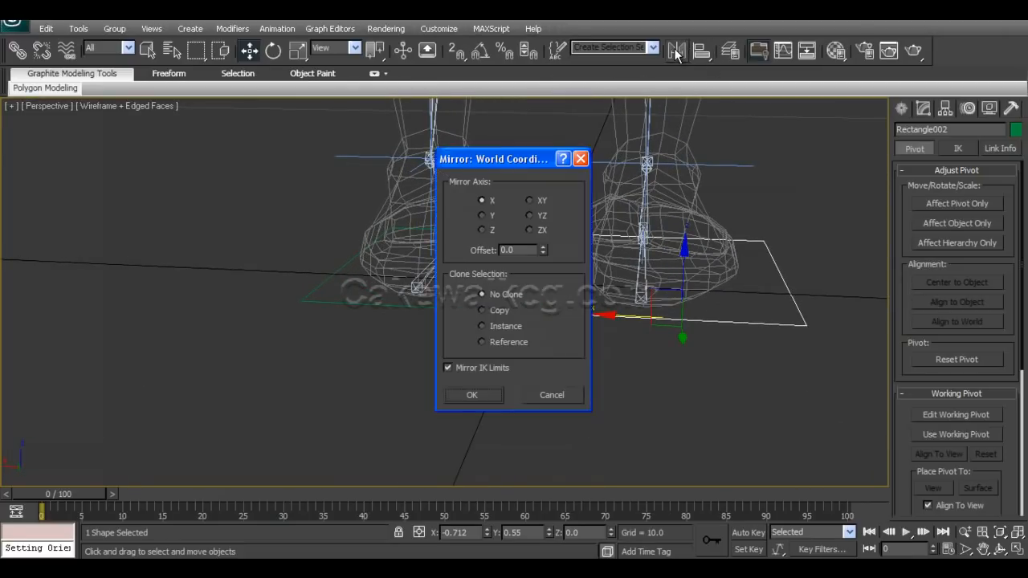
left_click(484, 397)
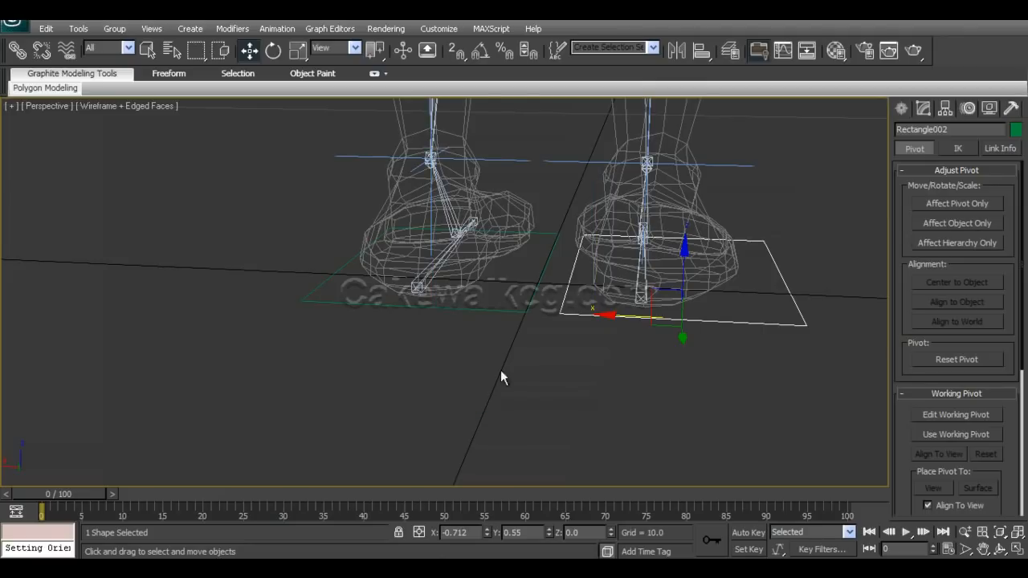
Narrow the original rectangle along X and shift it slightly outward to about X 0.578 around its foot.
middle_click_drag(500, 370, 551, 343, "alt")
left_click(552, 322)
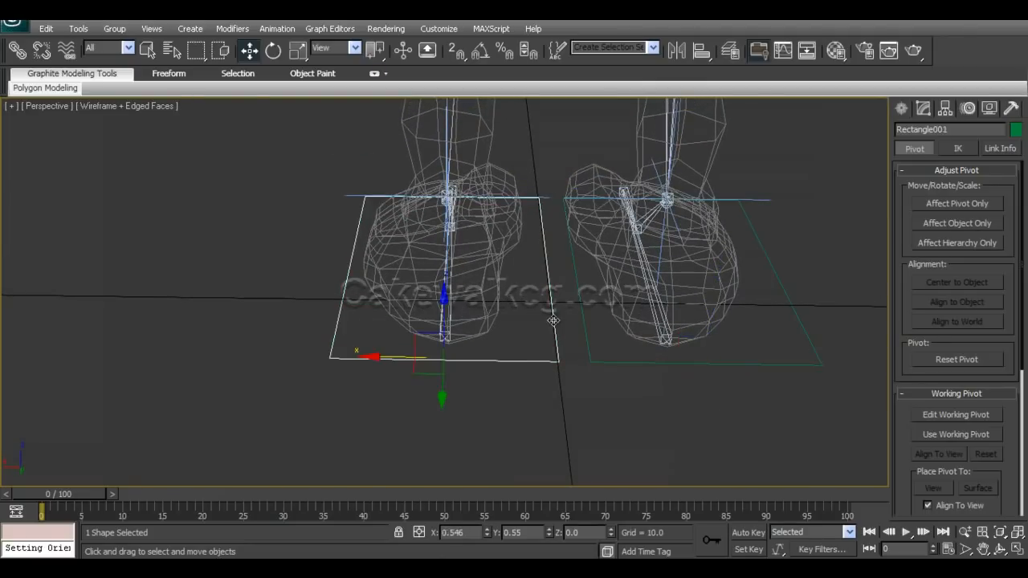
key("e")
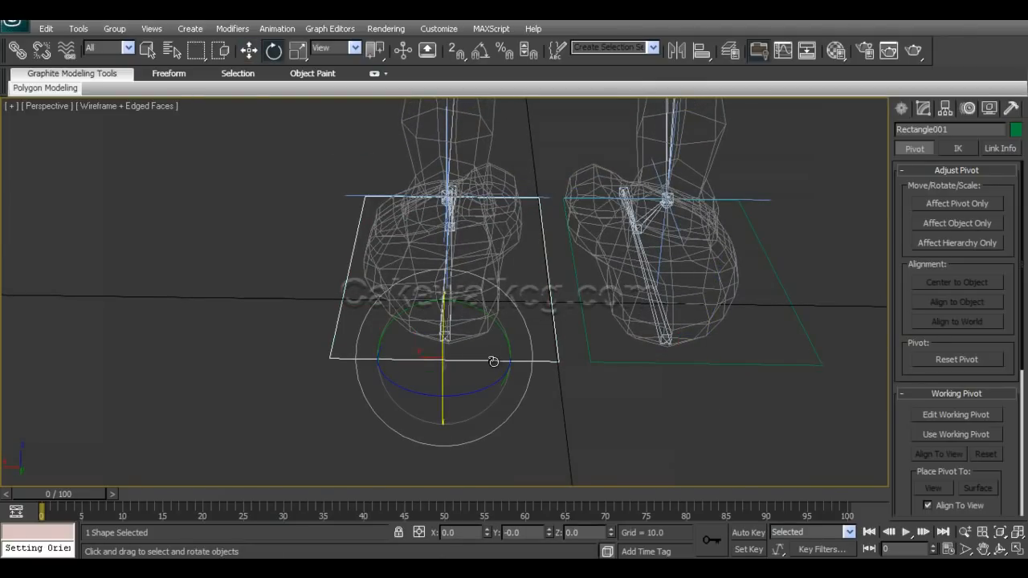
key("r")
left_click_drag(526, 363, 523, 358)
key("w")
left_click_drag(388, 357, 381, 357)
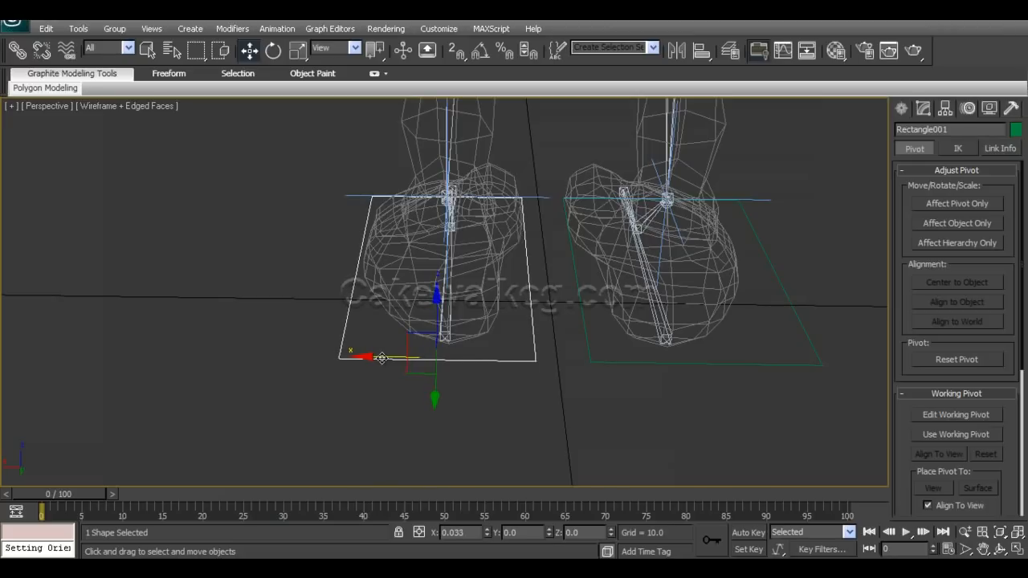
Align the original rectangle's pivot with the heel bone at about X 0.542 and delete the other foot's rectangle.
left_click(990, 204)
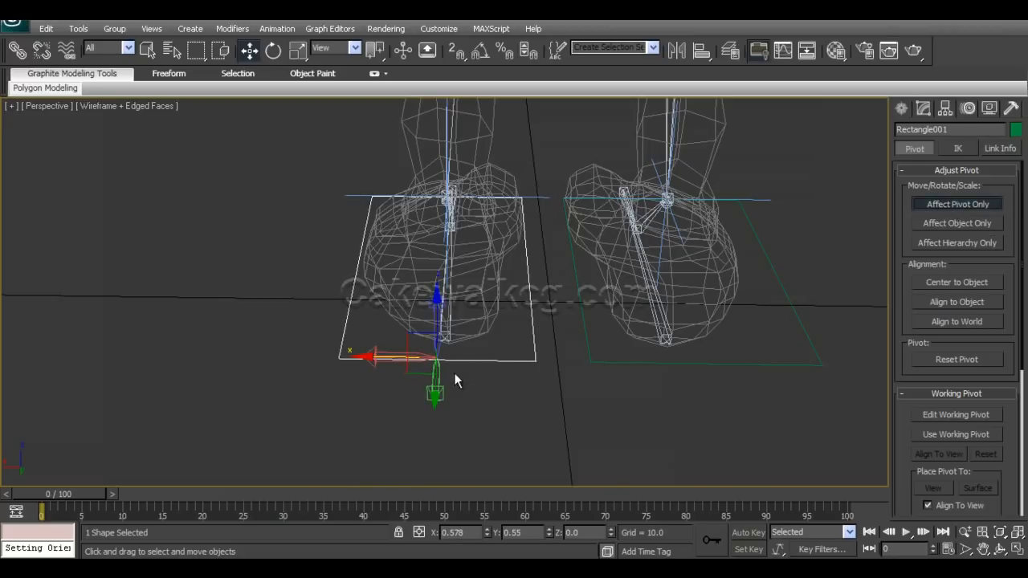
left_click_drag(374, 358, 384, 358)
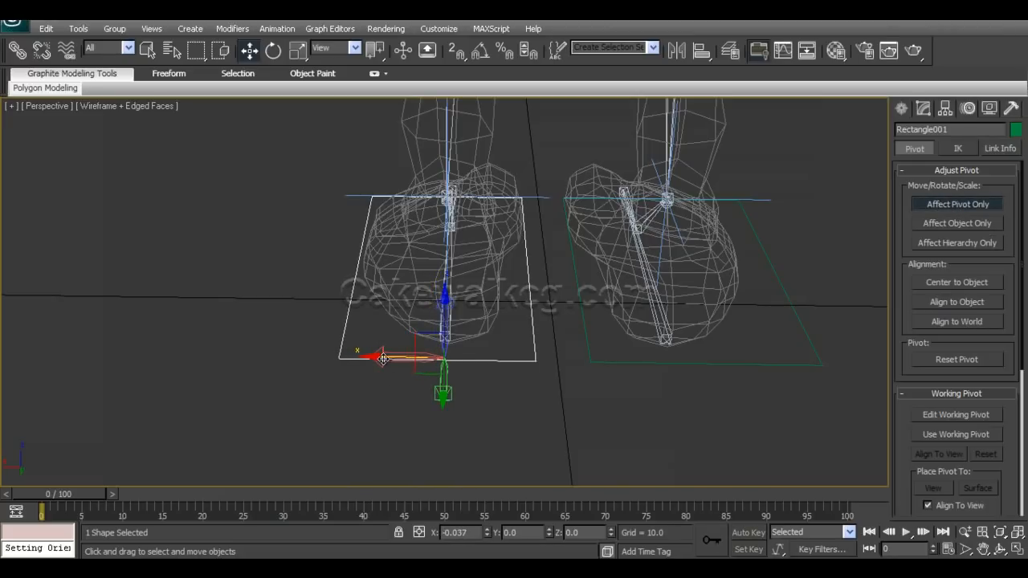
left_click(816, 354)
key("Delete")
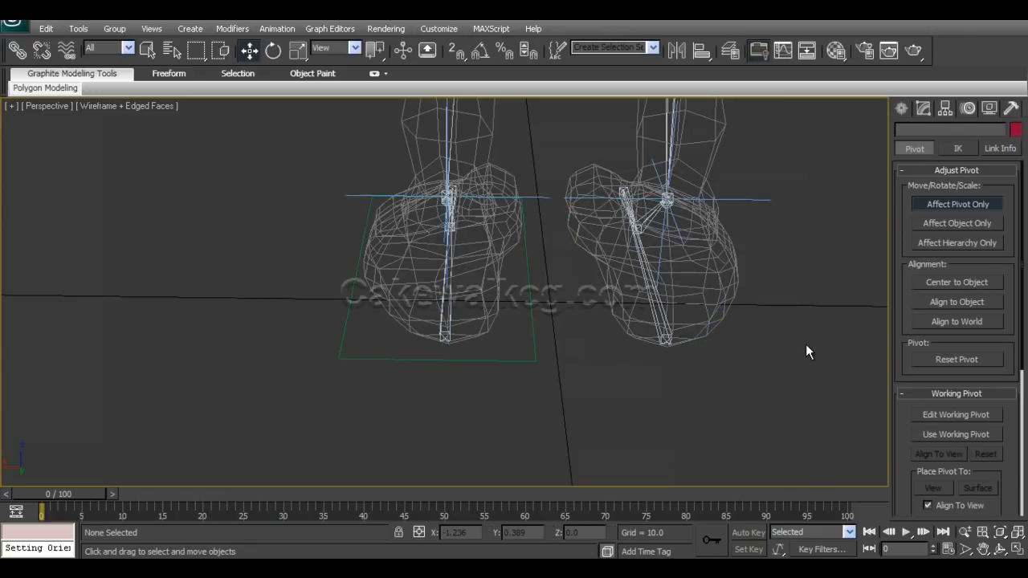
left_click(536, 362)
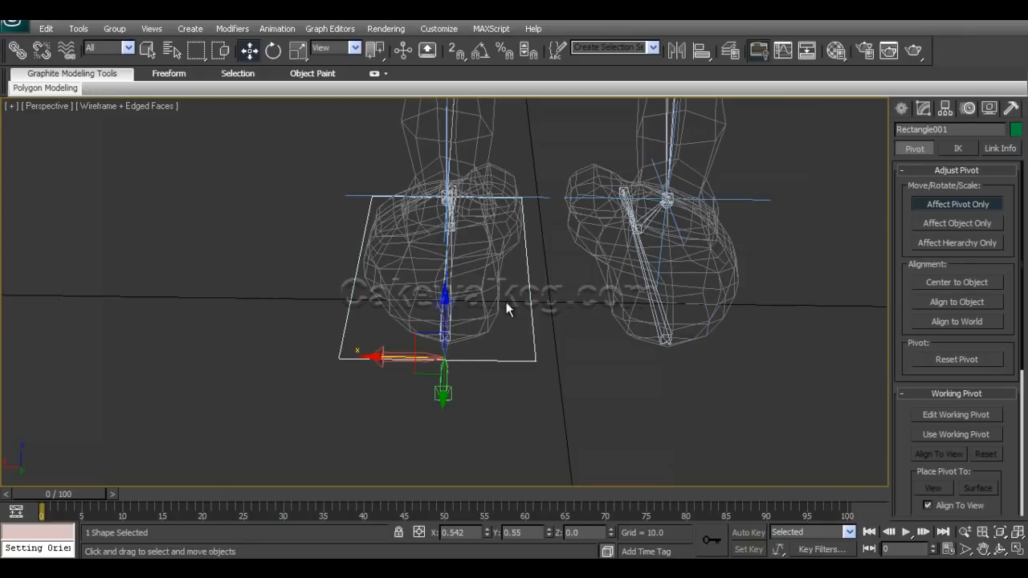
left_click(957, 204)
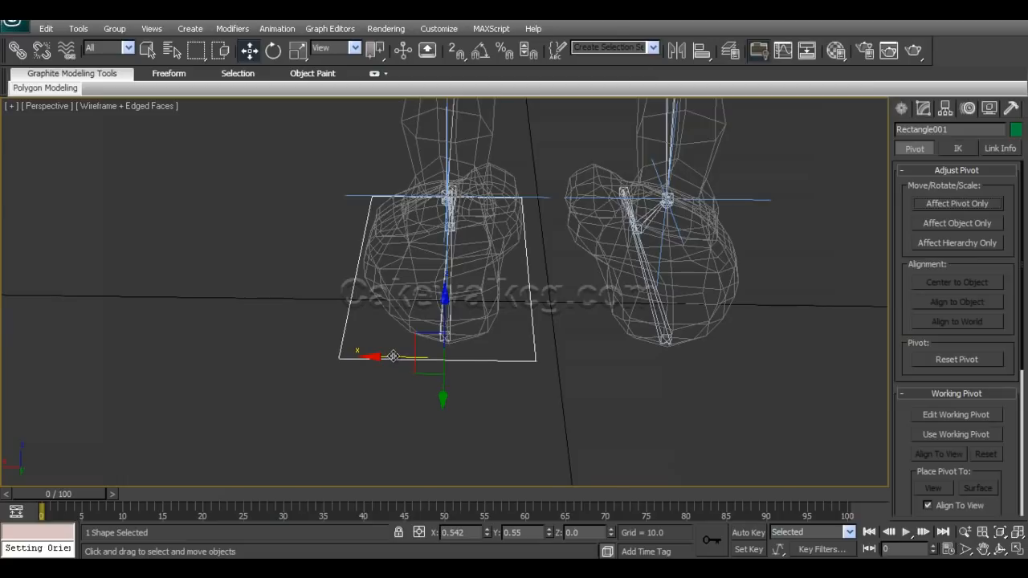
Copy the adjusted rectangle to the other foot, mirror it on the X axis, and position it at about X -0.544.
left_click_drag(385, 358, 636, 355, "shift")
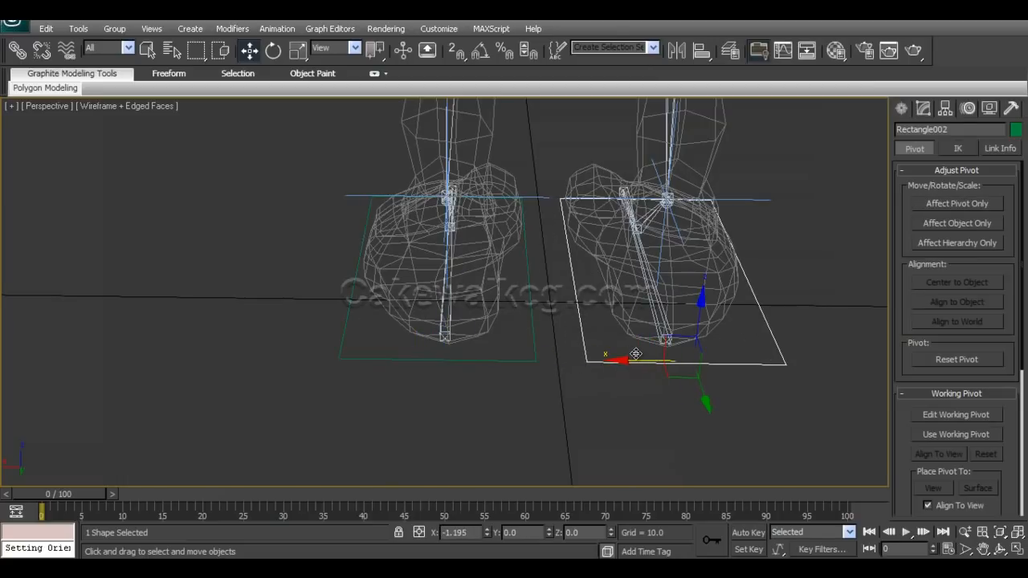
left_click(514, 353)
mouse_move(509, 358)
middle_mouse_down("alt")
mouse_move(603, 401)
mouse_move(559, 408)
mouse_move(575, 409)
middle_mouse_up("alt")
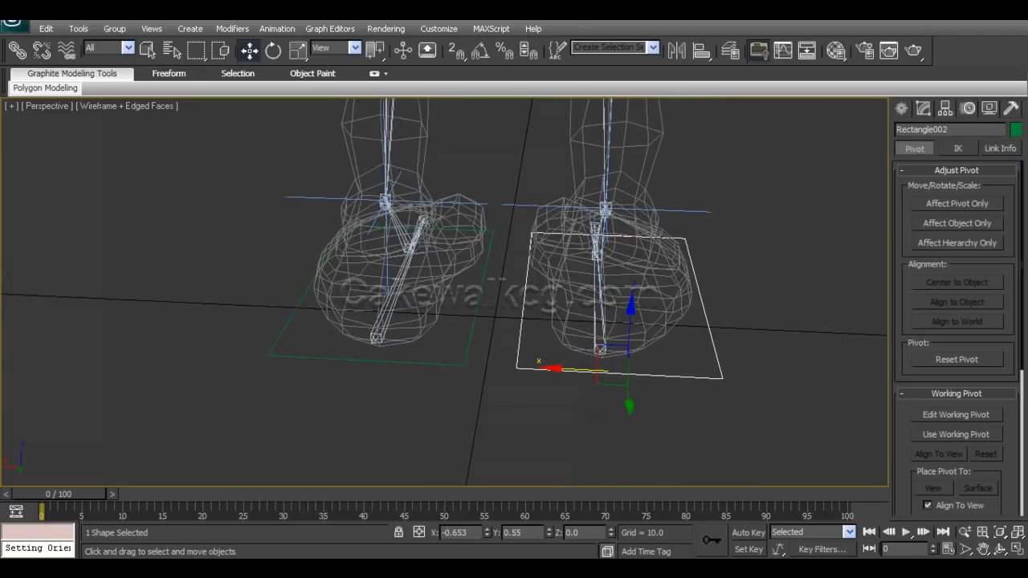
left_click(677, 50)
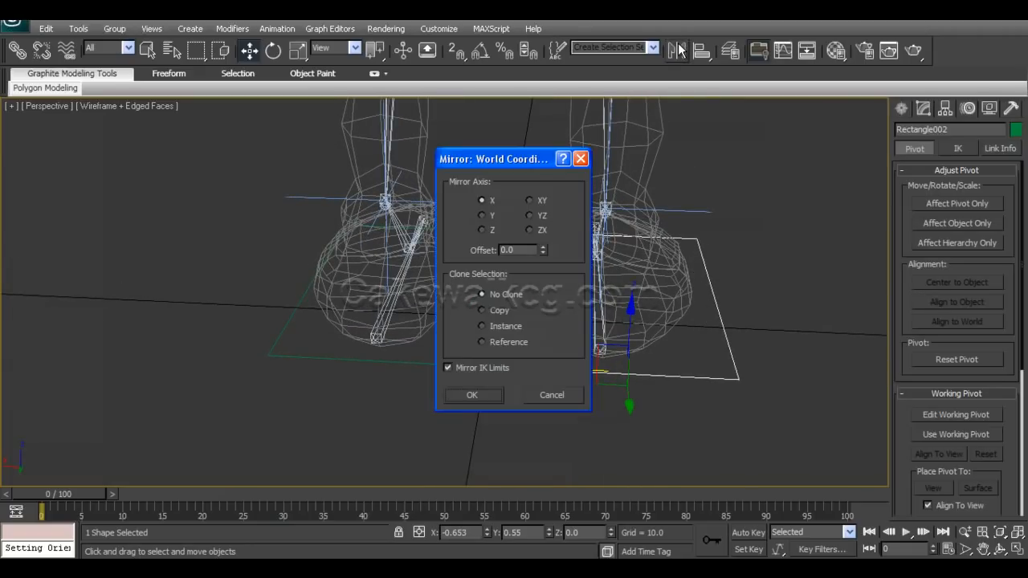
left_click(493, 394)
left_click_drag(562, 369, 544, 369)
middle_click_drag(545, 369, 670, 263, "alt")
Link the first foot's heel bone to the rectangle around that foot as its parent.
middle_click_drag(907, 195, 653, 287, "alt")
middle_click_drag(644, 390, 577, 332)
scroll(558, 329, "up", 5)
middle_click_drag(595, 259, 587, 318)
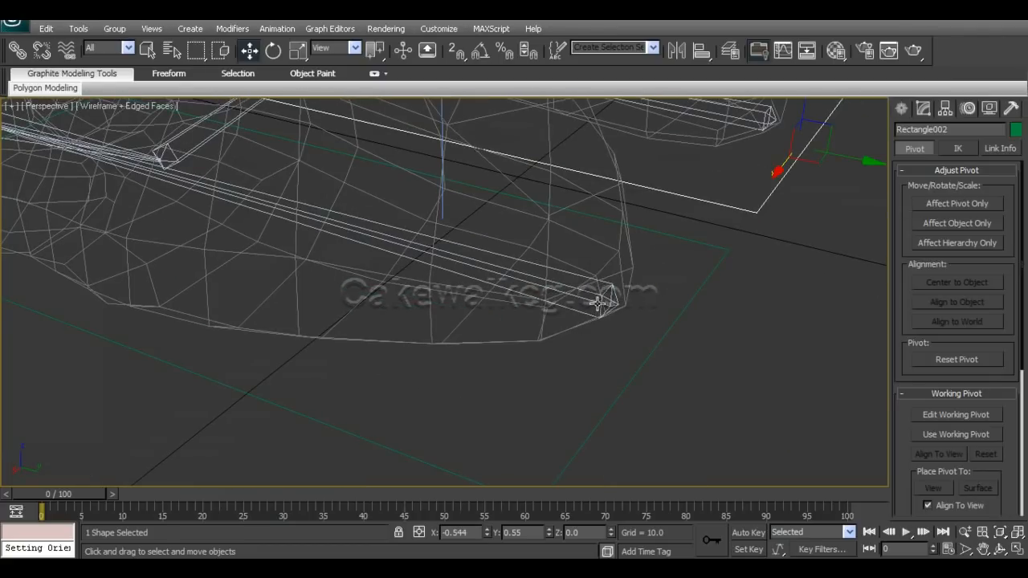
left_click(599, 303)
left_click(632, 376)
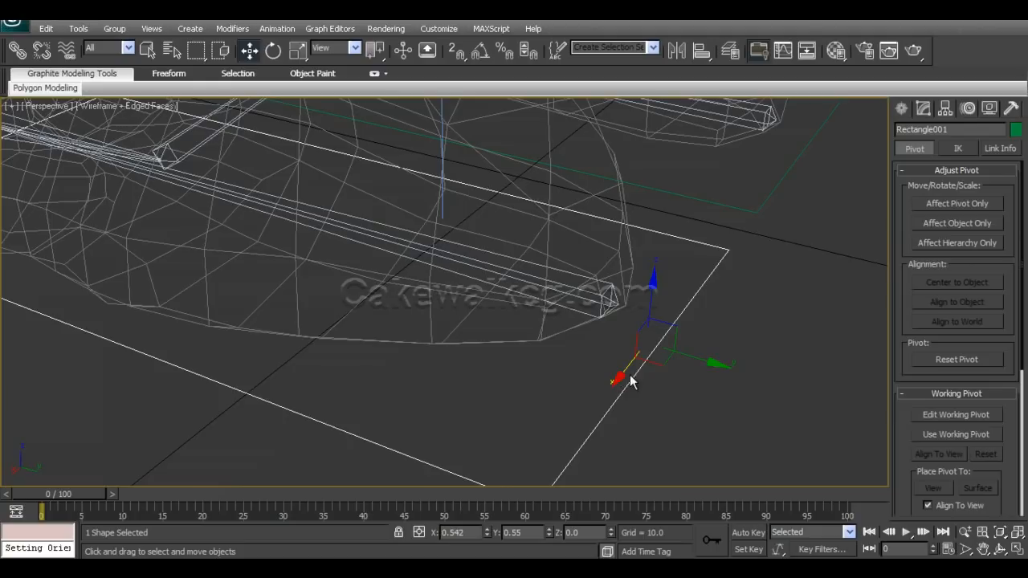
left_click(515, 417)
left_click(602, 302)
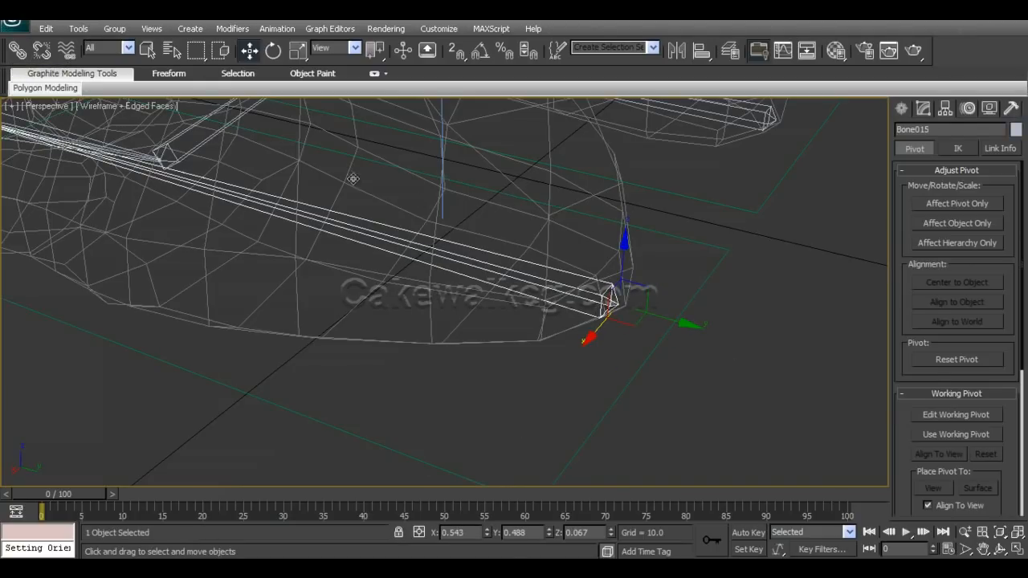
left_click(17, 55)
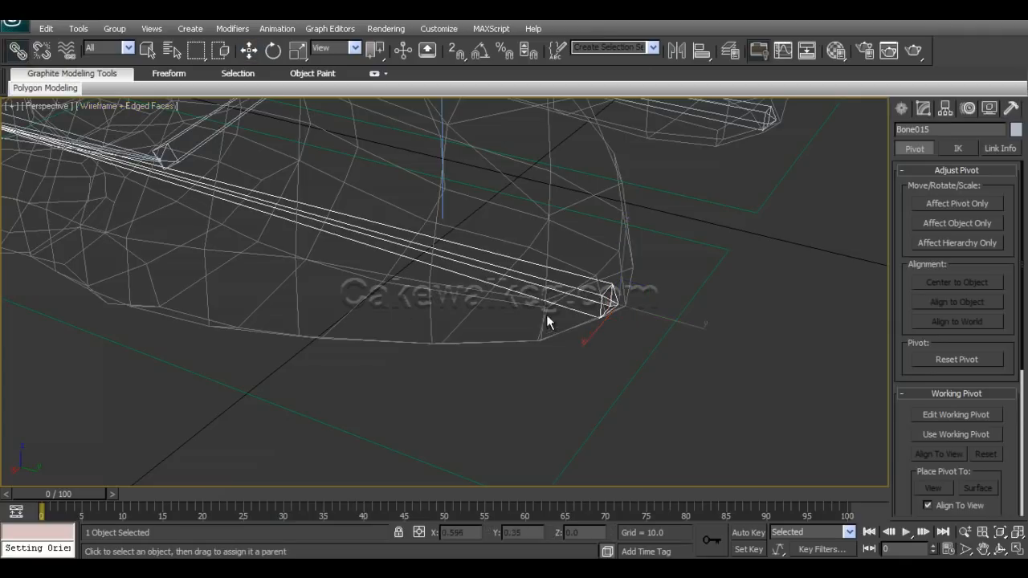
left_click_drag(590, 300, 651, 354)
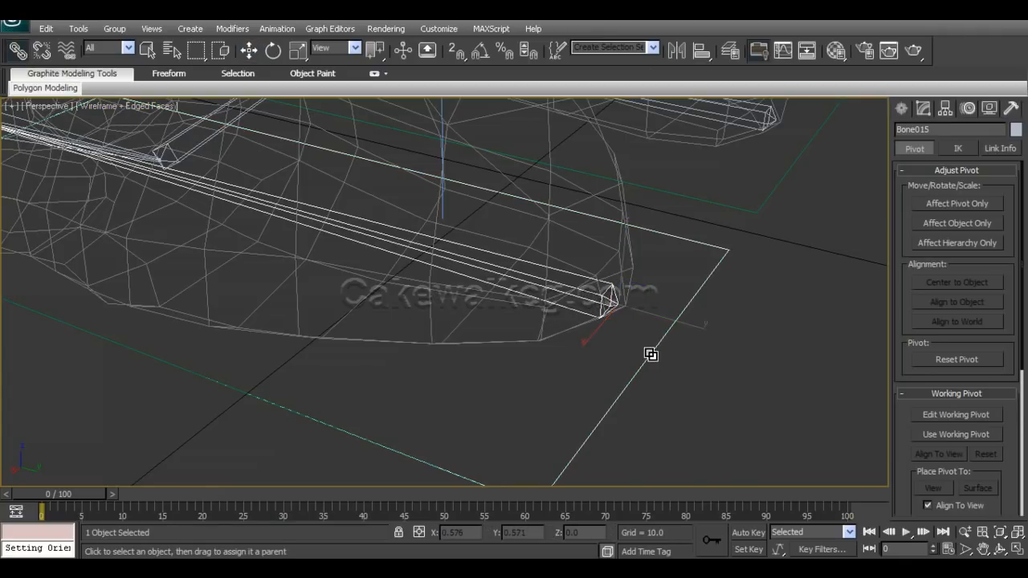
Link the second foot's heel bone to its own rectangle as its parent.
middle_click_drag(651, 354, 418, 498)
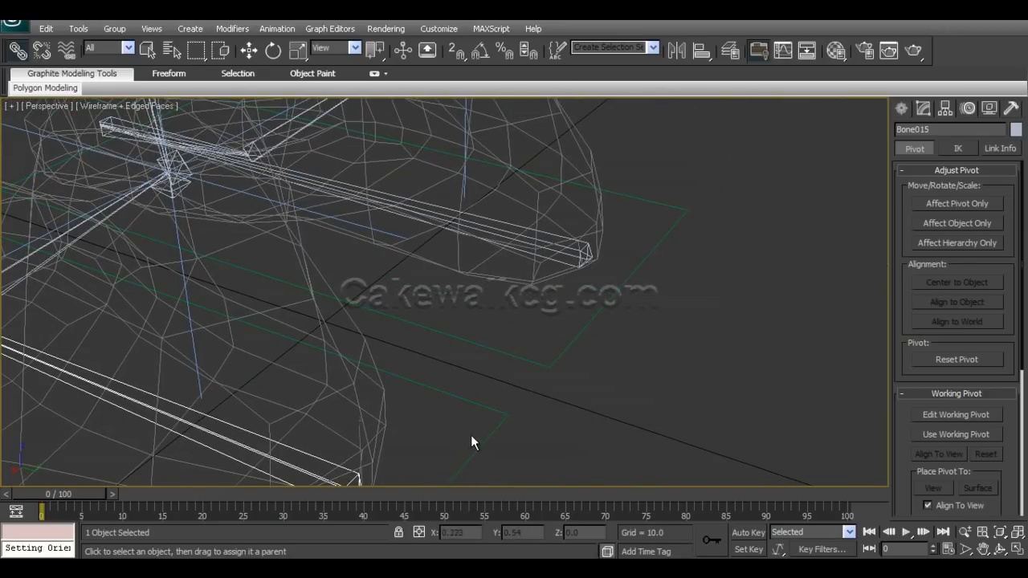
left_click(577, 259)
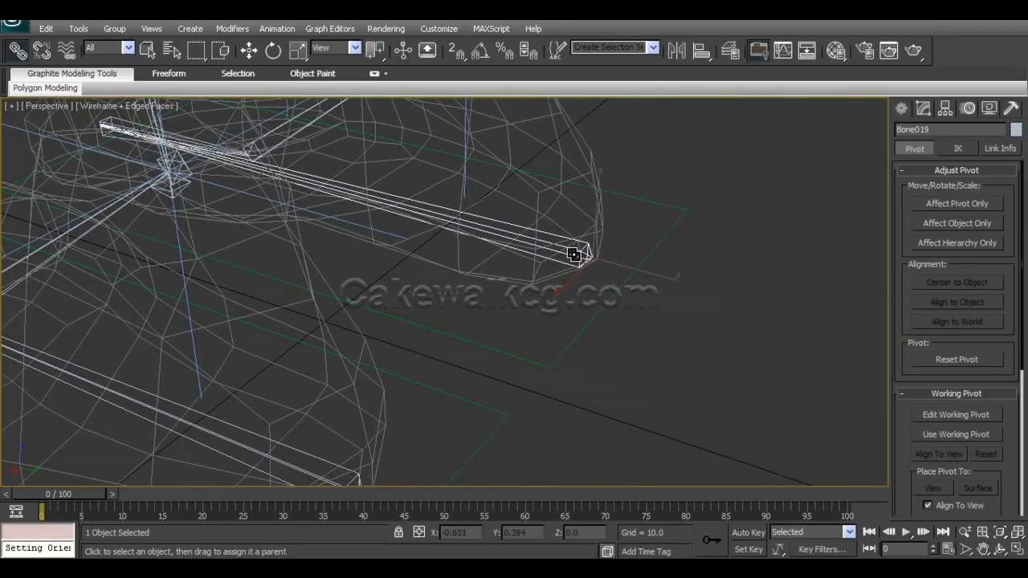
left_click_drag(573, 255, 613, 294)
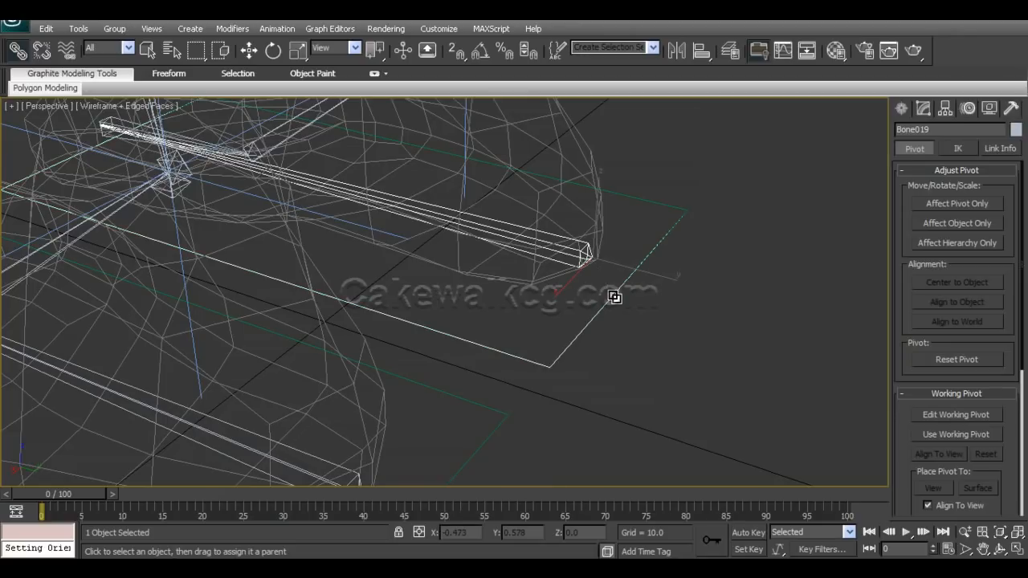
key("w")
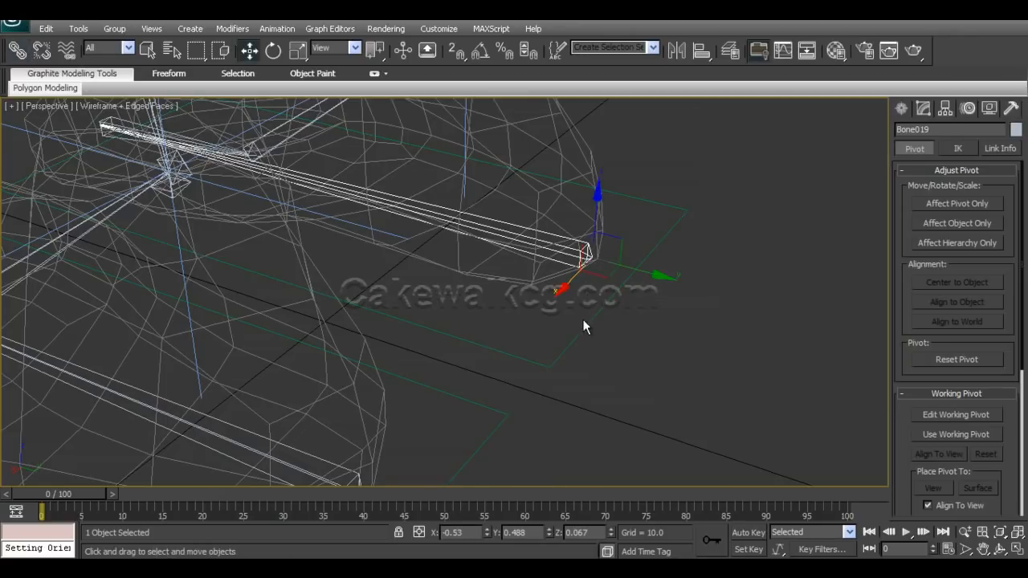
Test the second foot's rectangle by rotating and raising it with the linked foot bones, and undo the changes.
left_click(591, 320)
key("e")
left_click_drag(653, 245, 669, 259)
right_click(670, 260)
scroll(601, 349, "down", 5)
middle_click_drag(601, 349, 454, 364, "alt")
key("w")
left_click_drag(378, 279, 446, 207)
key("e")
left_click_drag(511, 173, 513, 178)
key("ctrl+z")
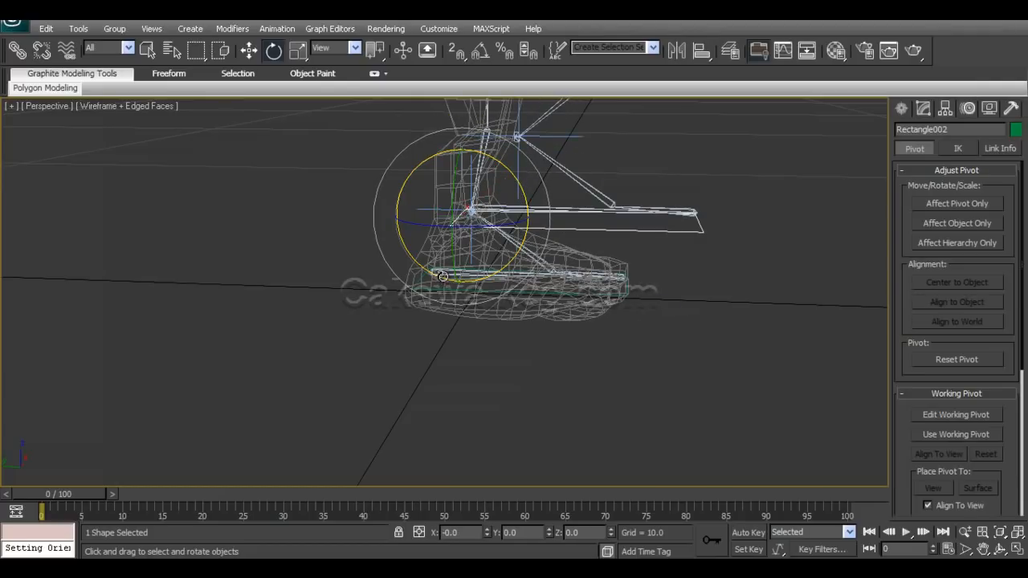
key("ctrl+z")
Examine the linked foot bones and rectangles of both feet from several angles.
left_click(444, 276)
middle_click_drag(304, 326, 412, 347, "alt")
left_click(434, 408)
middle_click_drag(432, 407, 502, 341, "alt")
left_click(445, 363)
middle_click_drag(554, 281, 472, 300)
scroll(556, 246, "down", 3)
middle_click_drag(556, 246, 594, 323)
scroll(505, 294, "up", 4)
left_click(514, 374)
middle_click_drag(514, 375, 434, 361, "alt")
Test the rotation of the front foot's bones and undo the change.
left_click(356, 358)
middle_click_drag(356, 358, 335, 340, "alt")
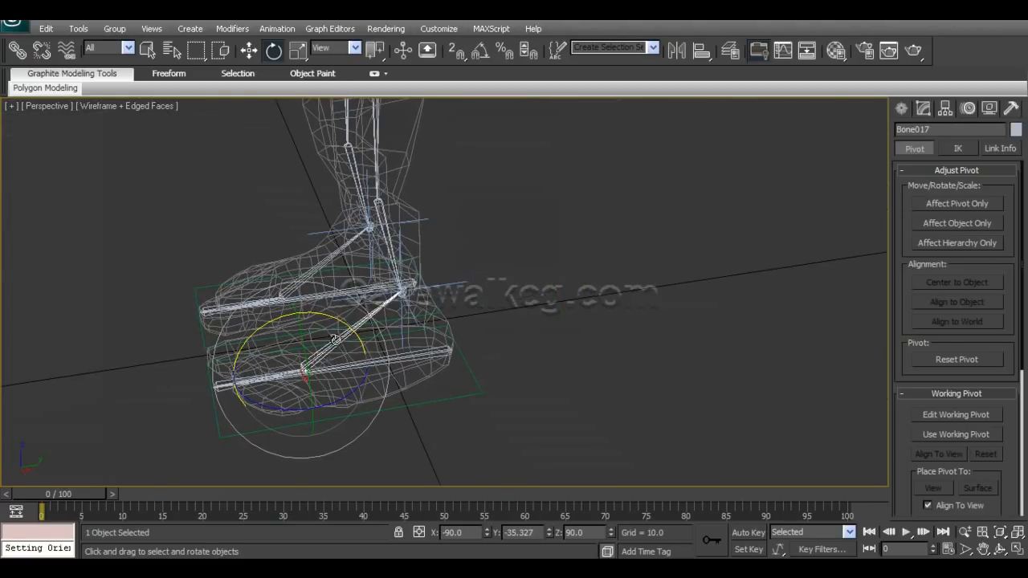
left_click_drag(328, 315, 305, 313)
key("ctrl+z")
left_click(222, 388)
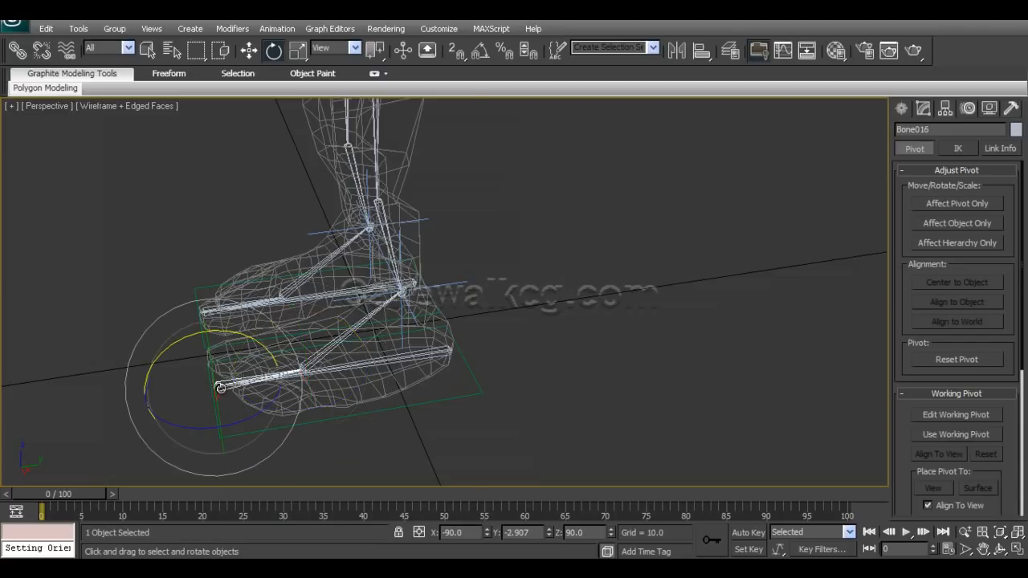
middle_click_drag(223, 389, 259, 420, "alt")
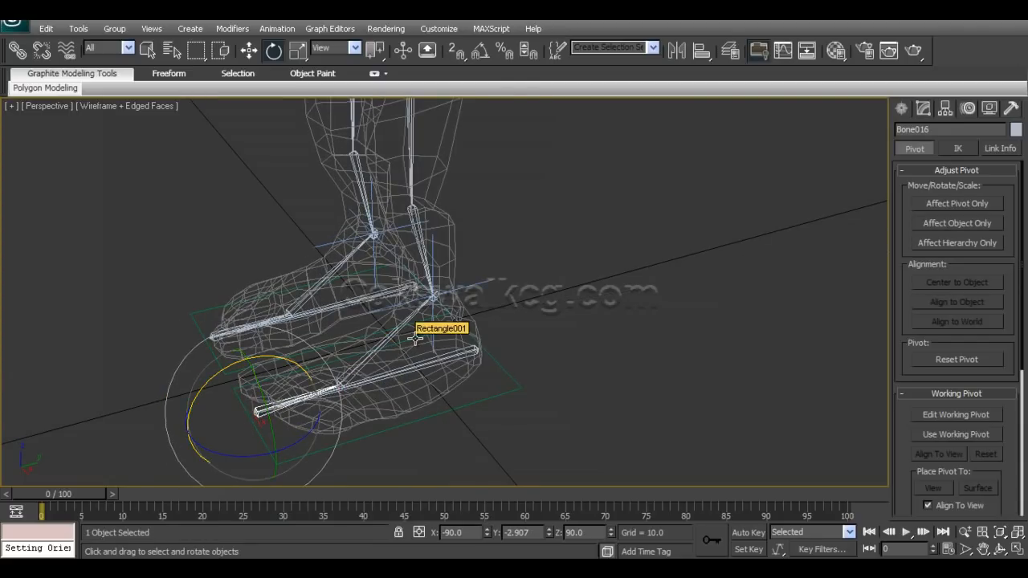
middle_click_drag(458, 290, 515, 335, "alt")
Draw a circle spline about 1.69 in radius on the ground beside the character as the hip controller.
left_click(419, 249)
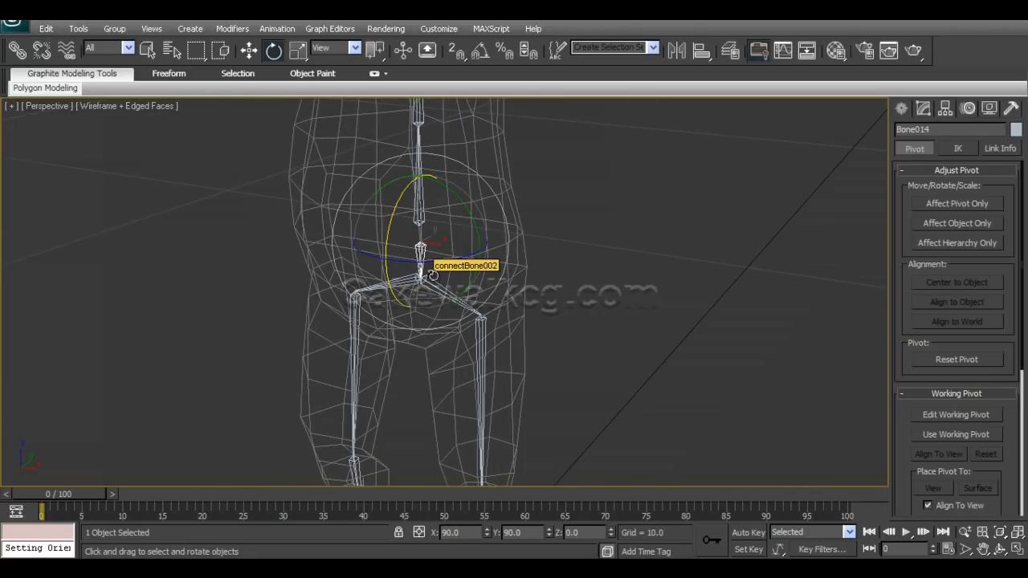
middle_click_drag(433, 275, 418, 315, "alt")
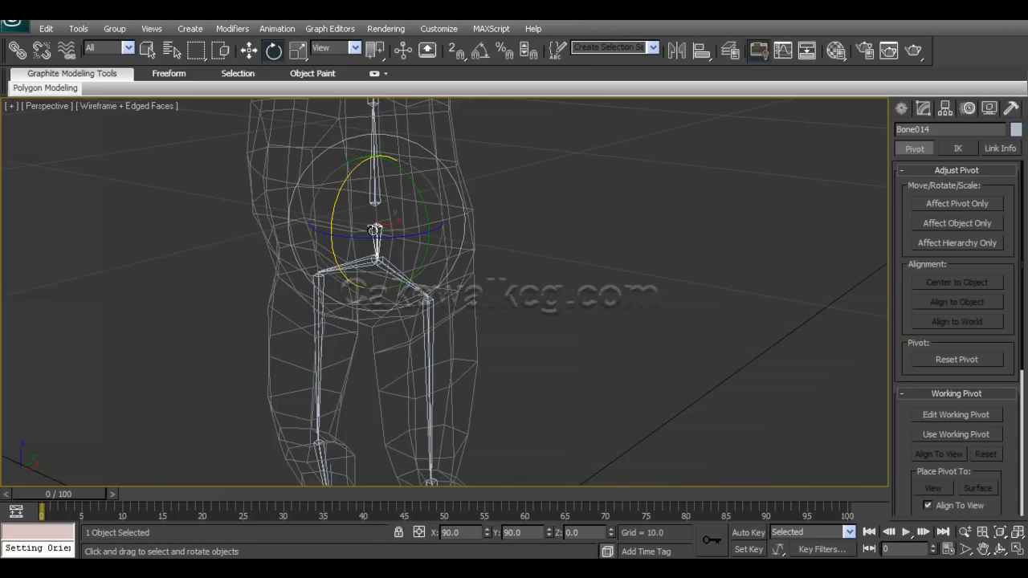
middle_click_drag(391, 282, 456, 349, "alt")
left_click(655, 283)
middle_click_drag(680, 316, 639, 303, "alt")
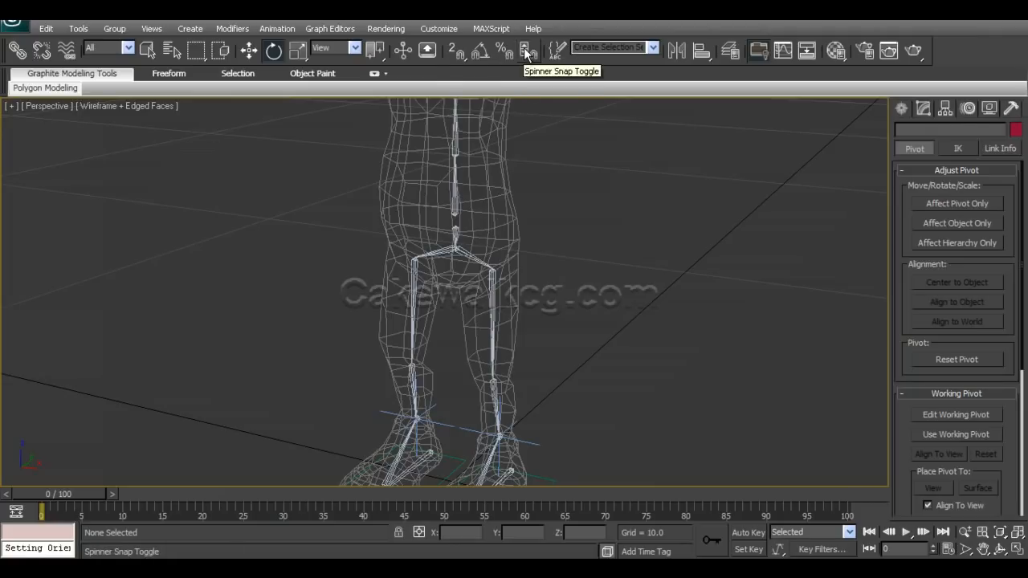
left_click(902, 109)
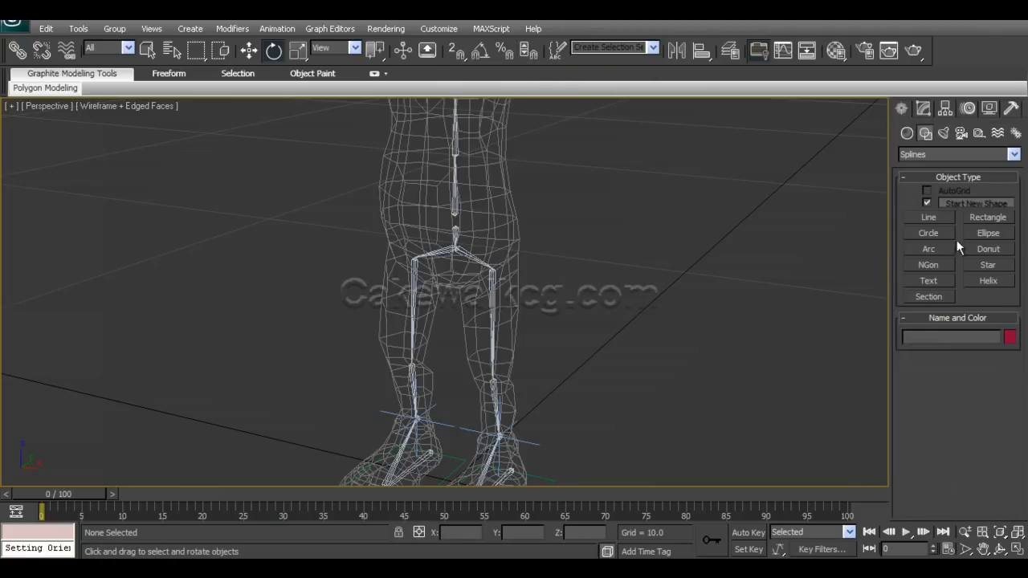
left_click(930, 232)
left_click_drag(684, 274, 705, 298)
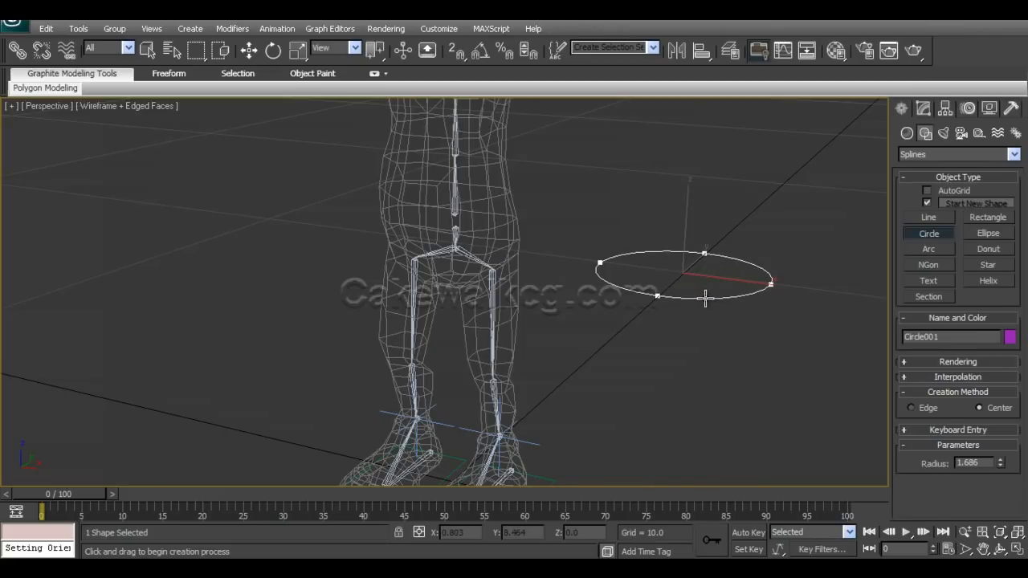
key("w")
Align the circle to the pelvis bone in X, Y and Z position, pivot point to pivot point.
middle_click_drag(673, 321, 652, 332, "alt")
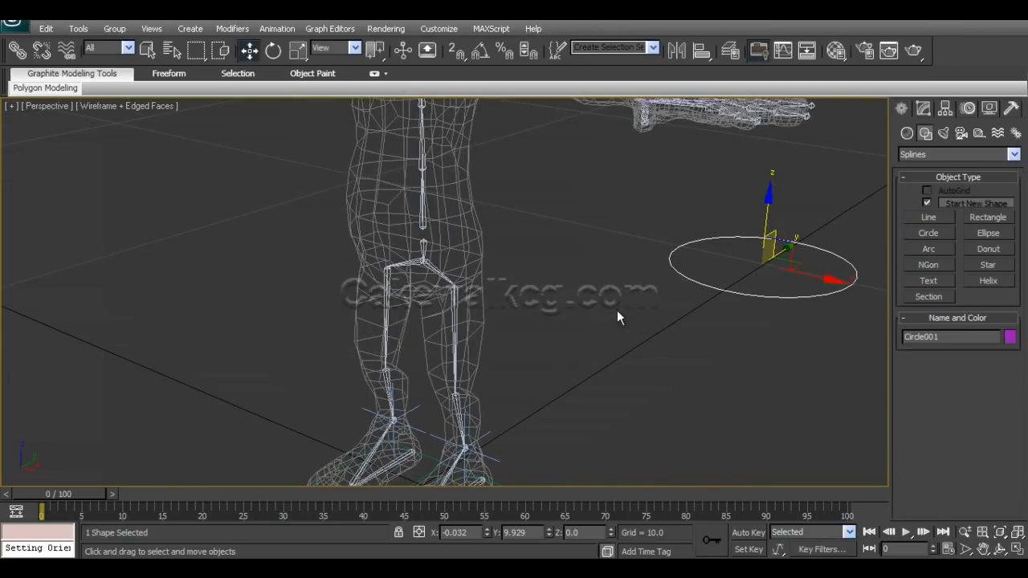
middle_click_drag(522, 337, 557, 318, "alt")
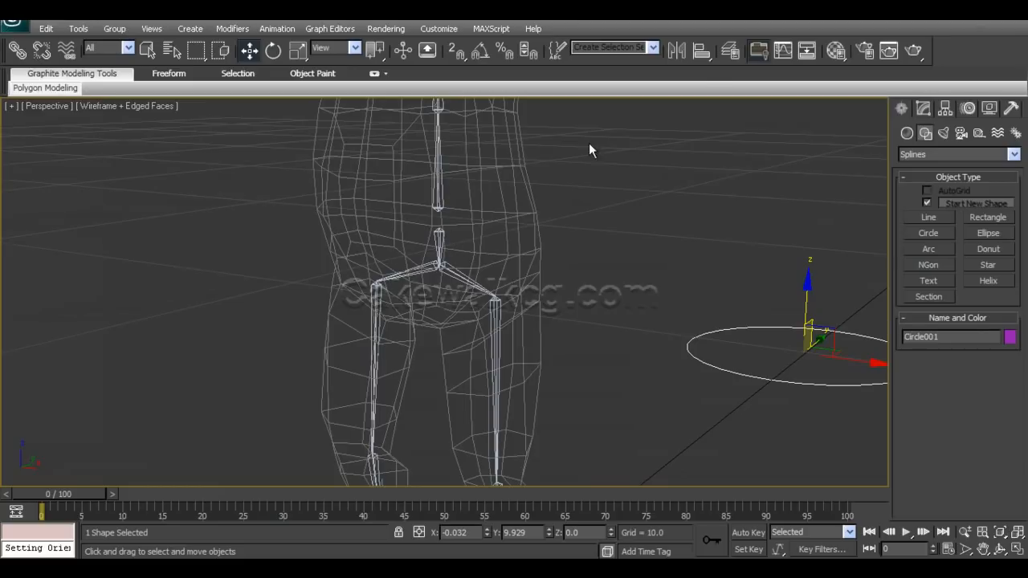
left_click(701, 51)
left_click(440, 235)
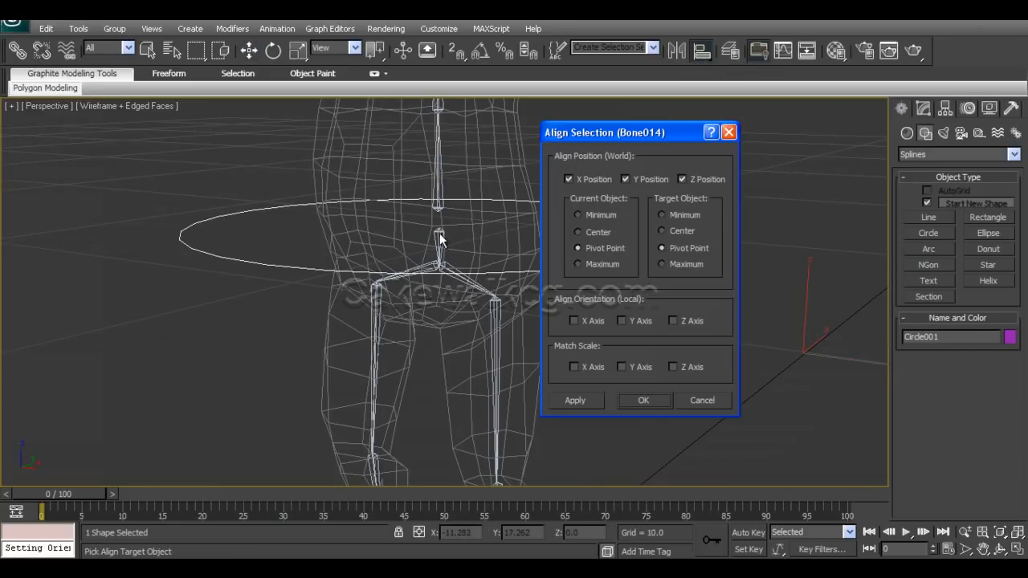
left_click(643, 401)
Uniformly scale the circle down to about 61 percent and slightly further so it fits closely around the hips.
key("r")
left_click_drag(441, 216, 358, 264)
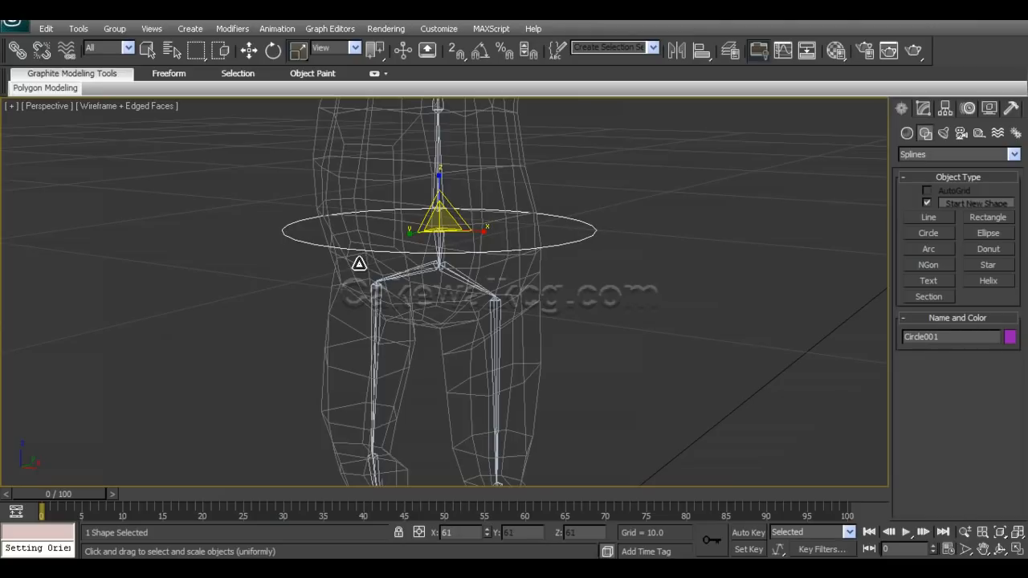
key("w")
middle_click_drag(358, 264, 461, 320, "alt")
scroll(452, 305, "up", 3)
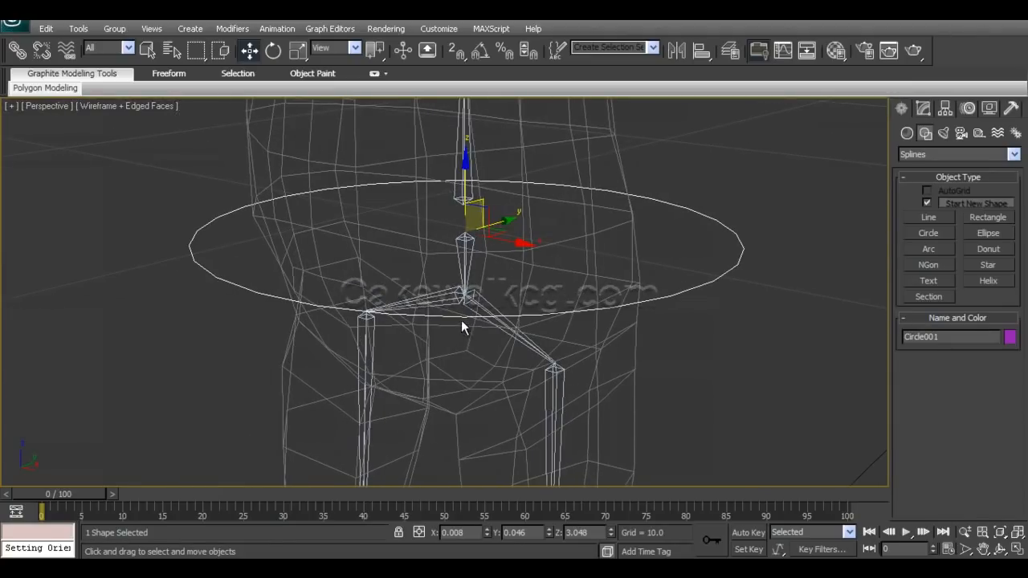
key("r")
left_click_drag(461, 219, 459, 228)
key("w")
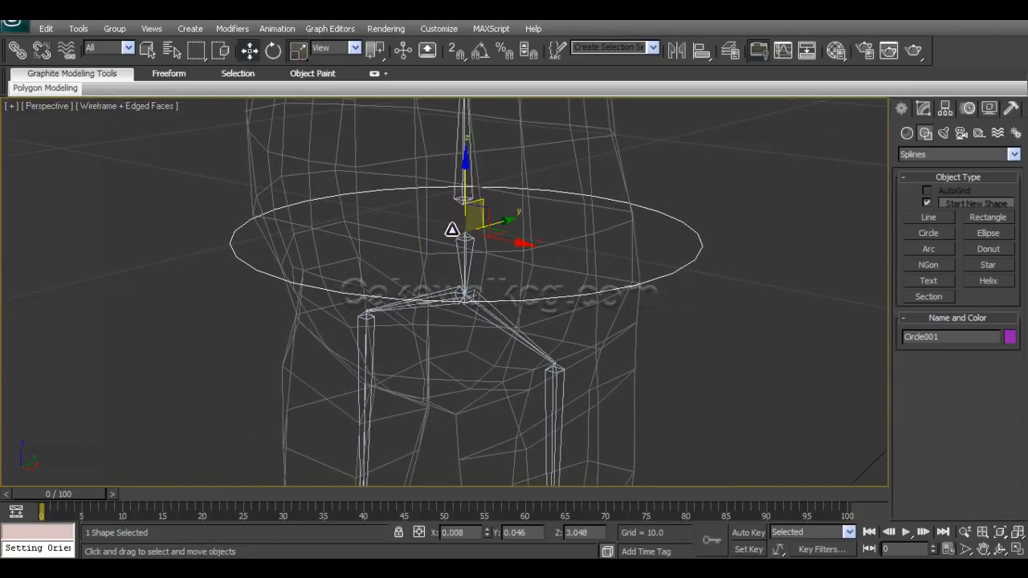
mouse_move(482, 341)
middle_mouse_down("alt")
mouse_move(419, 346)
mouse_move(482, 337)
middle_mouse_up("alt")
scroll(545, 350, "down", 5)
middle_click_drag(544, 351, 521, 302, "alt")
scroll(521, 302, "up", 3)
middle_click_drag(521, 257, 527, 314)
scroll(570, 275, "up", 3)
middle_click_drag(570, 271, 587, 327)
Test the pelvis bone by rotating it about two axes, undoing each rotation.
left_click(412, 208)
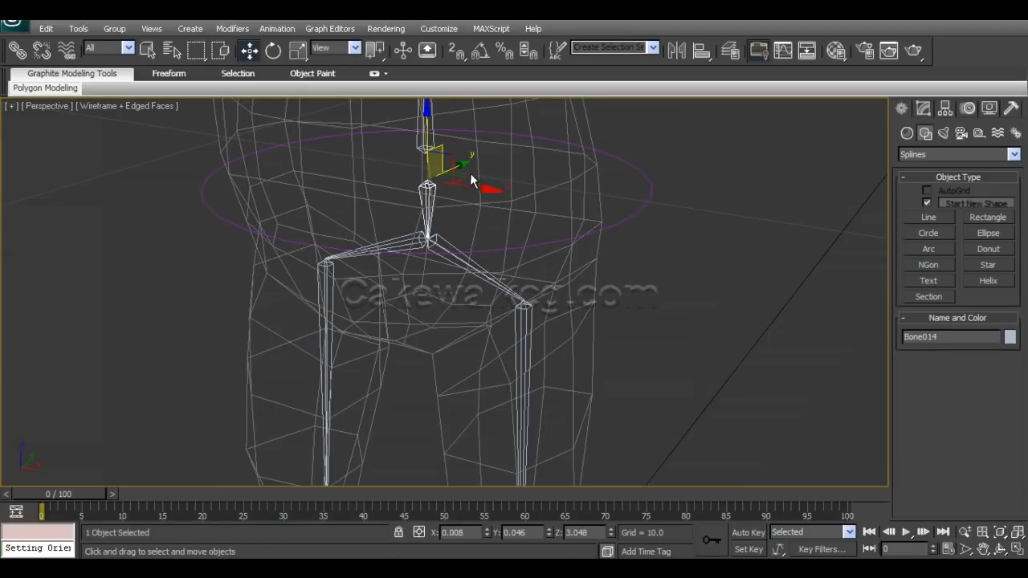
key("e")
middle_click_drag(469, 205, 411, 205, "alt")
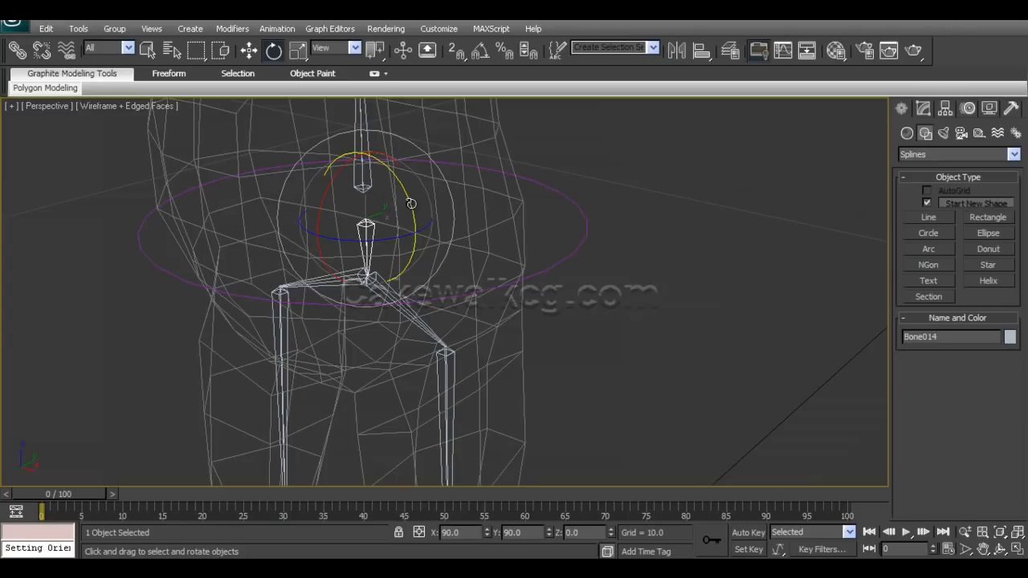
left_click_drag(410, 203, 383, 236)
key("ctrl+z")
left_click_drag(331, 188, 328, 197)
key("ctrl+z")
middle_click_drag(542, 261, 561, 245, "alt")
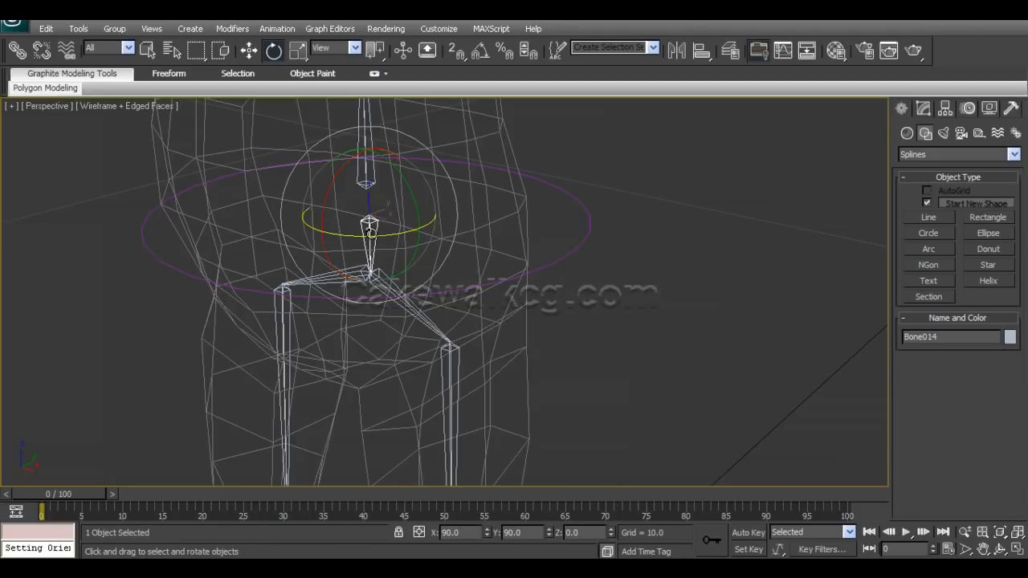
Check the circle and the pelvis bone by selecting each, and save the scene.
left_click_drag(598, 275, 604, 279)
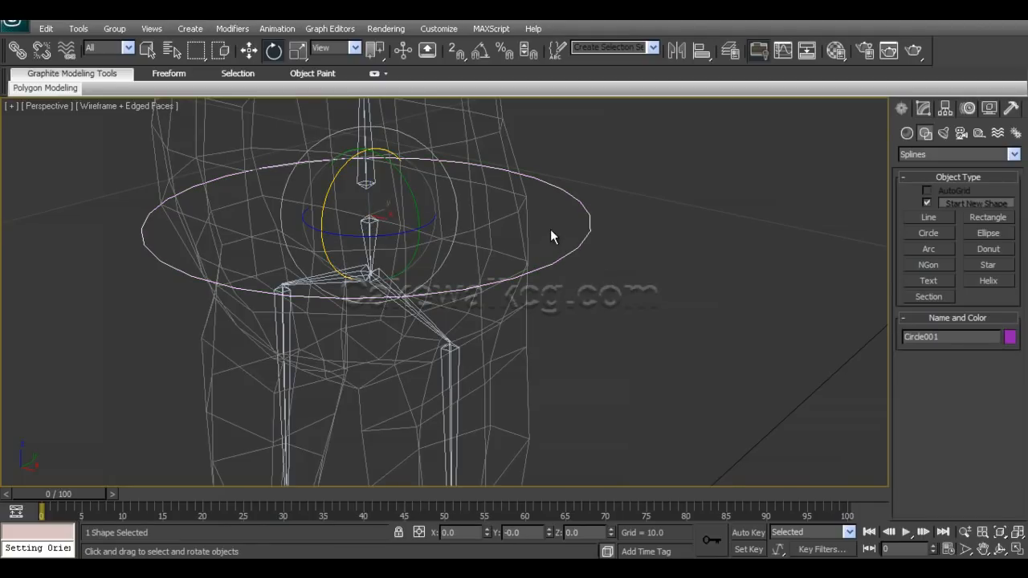
left_click_drag(566, 222, 598, 261)
middle_click_drag(578, 302, 600, 325, "alt")
key("w")
left_click(396, 318)
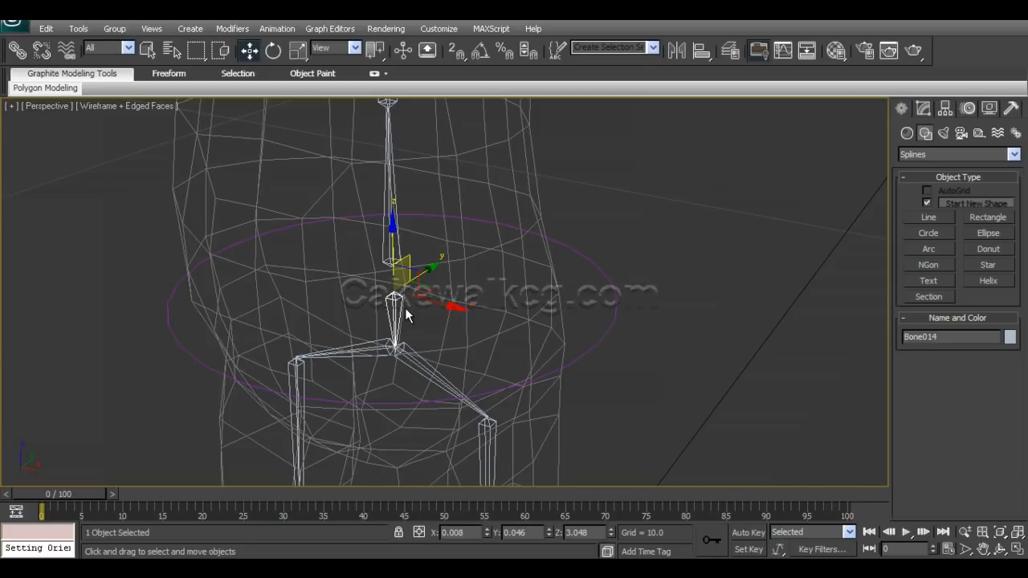
left_click(618, 318)
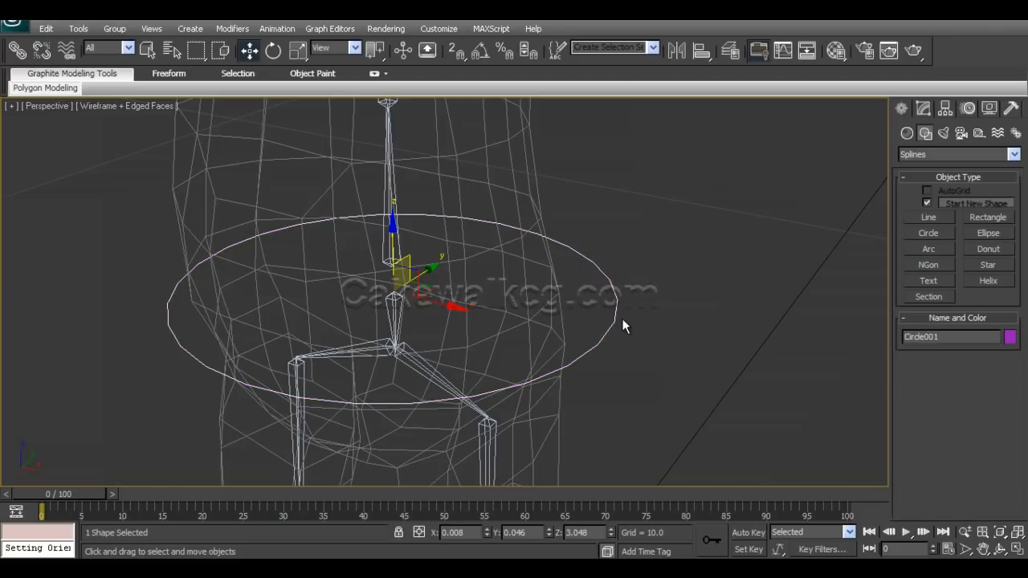
middle_click_drag(514, 351, 506, 348, "alt")
key("ctrl+s")
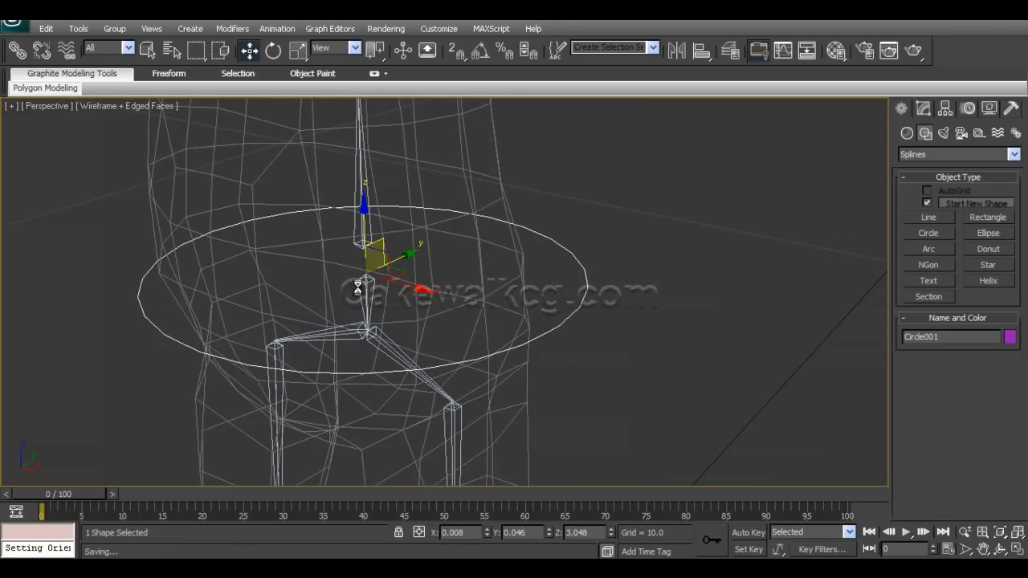
Try to apply an Orientation Constraint from the pelvis bone to the hip circle.
left_click(347, 313)
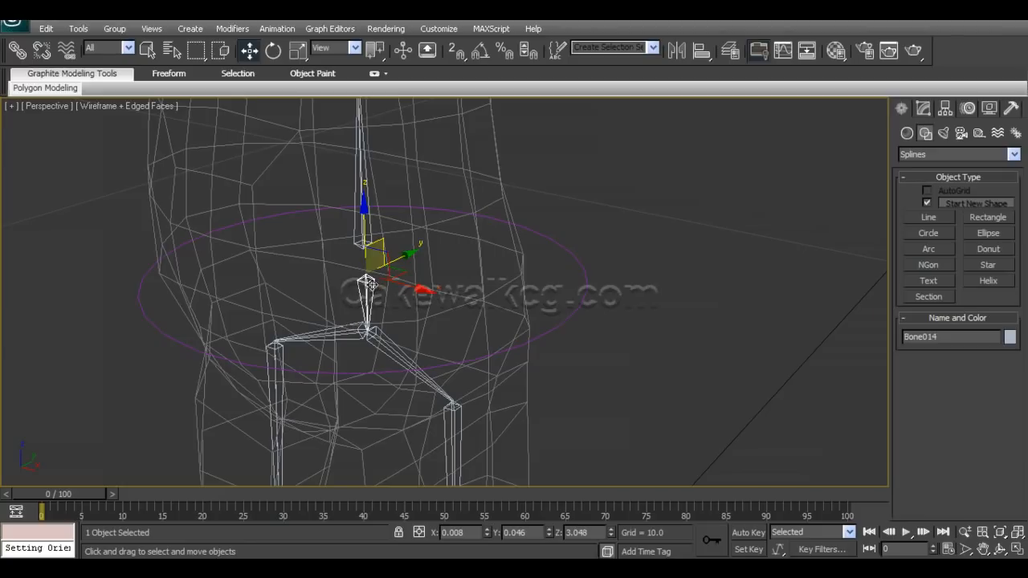
left_click(277, 29)
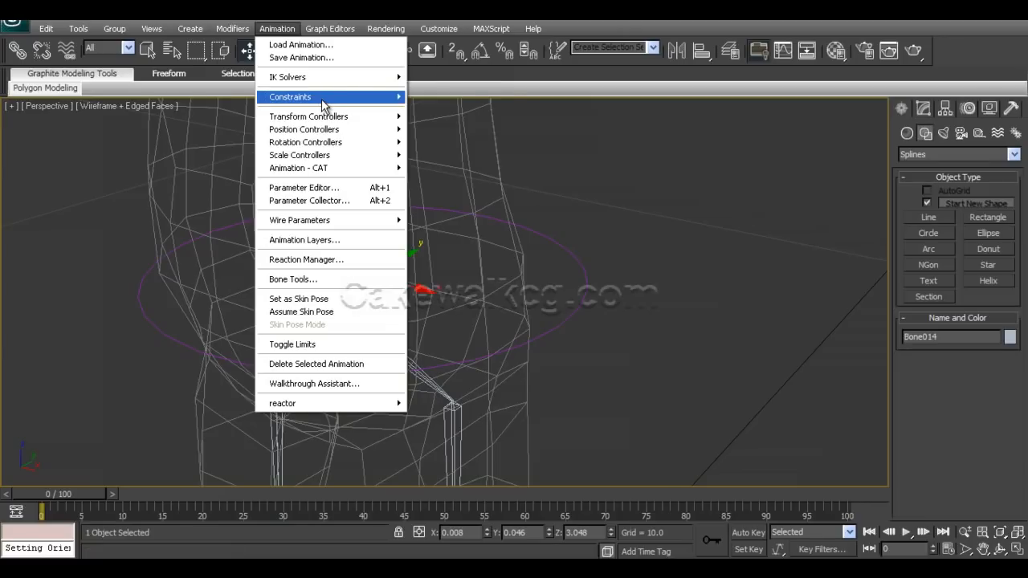
mouse_move(325, 97)
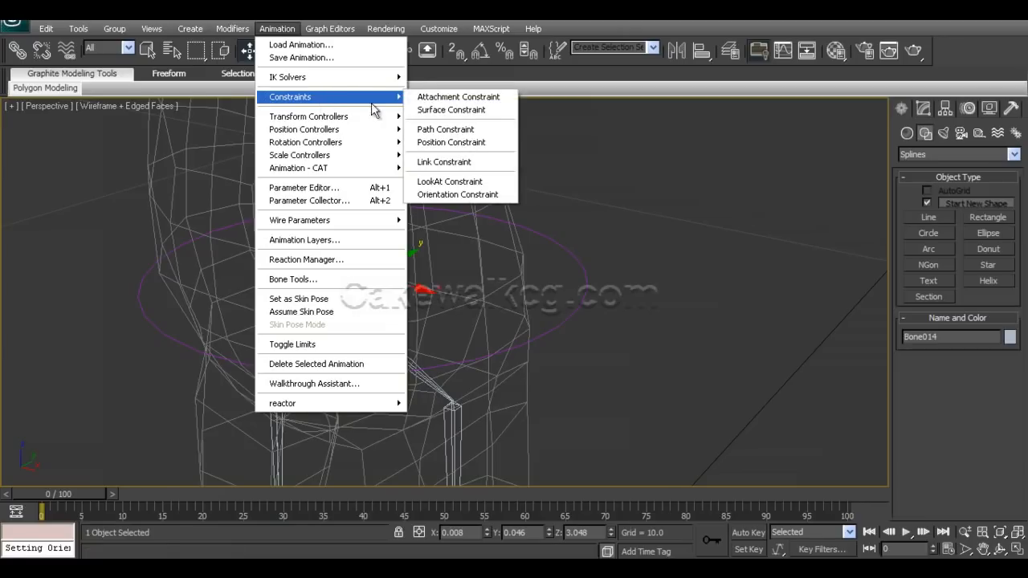
left_click(492, 195)
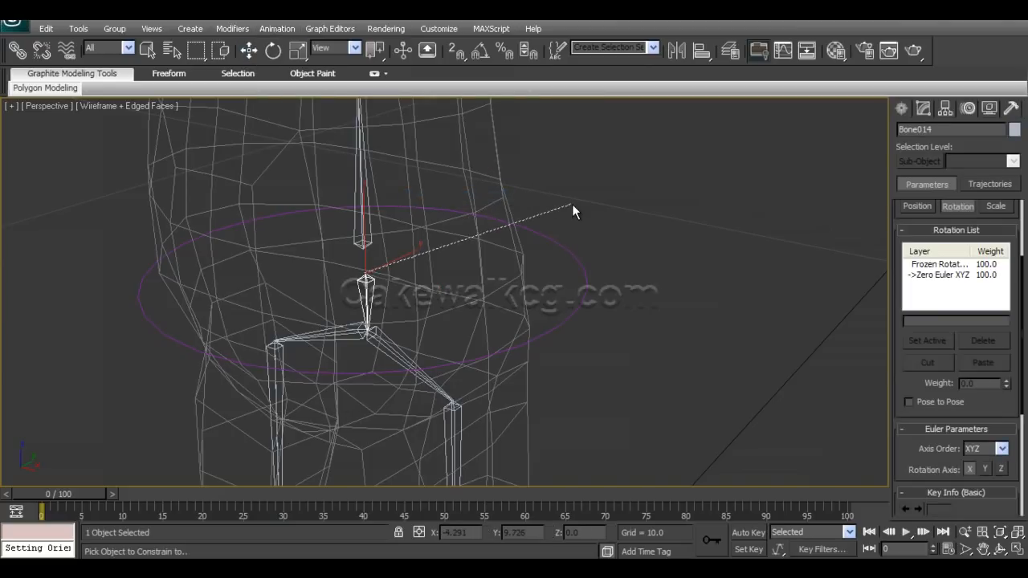
left_click(580, 263)
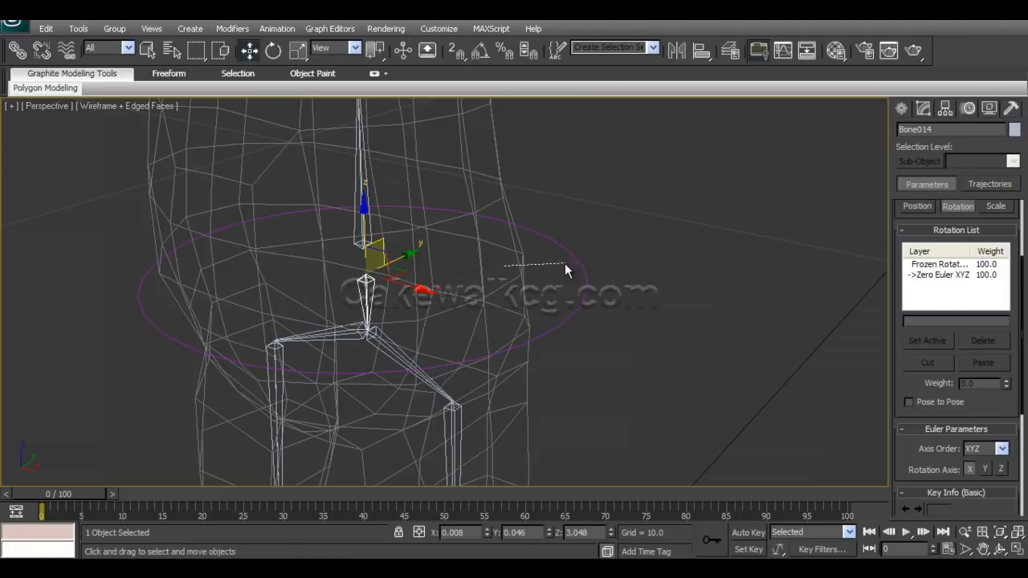
left_click(360, 289)
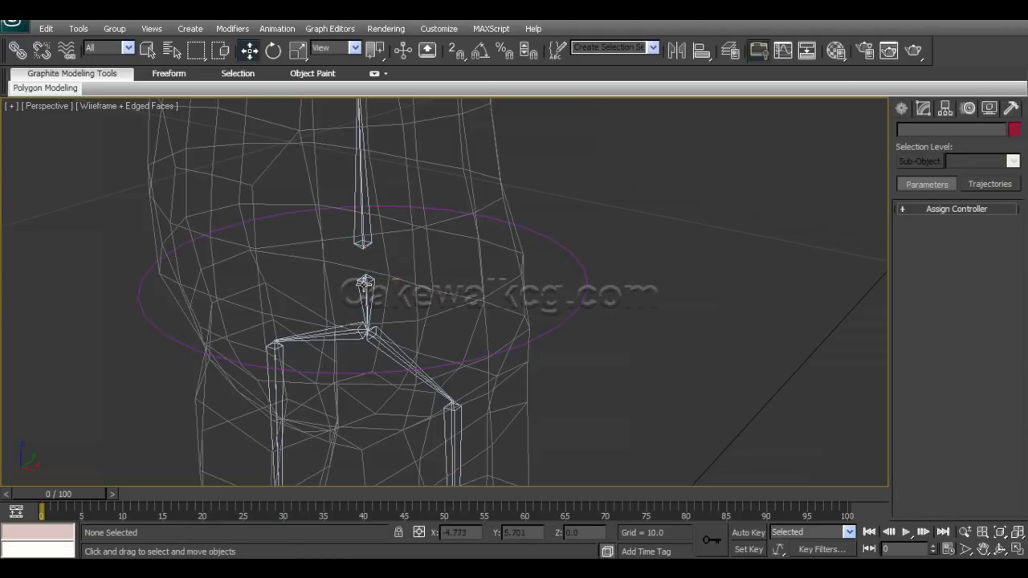
Constrain the pelvis bone's rotation to the hip circle with an Orientation Constraint.
left_click(366, 283)
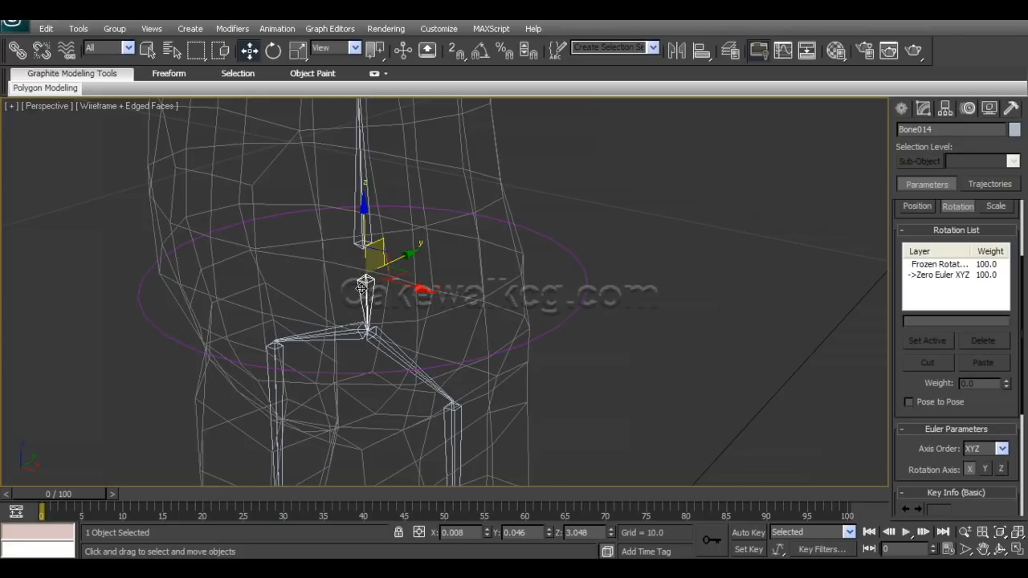
left_click(271, 31)
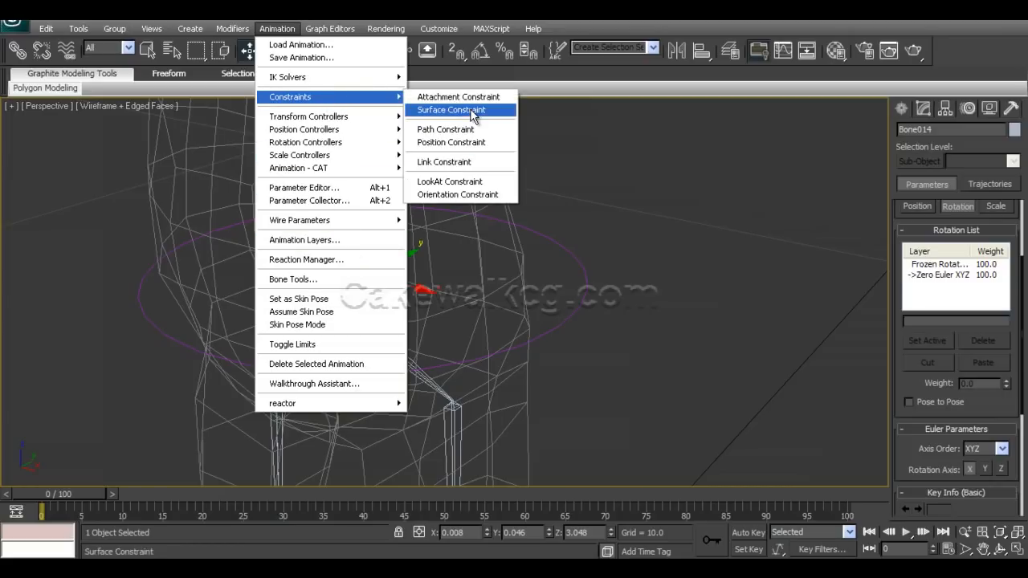
left_click(483, 195)
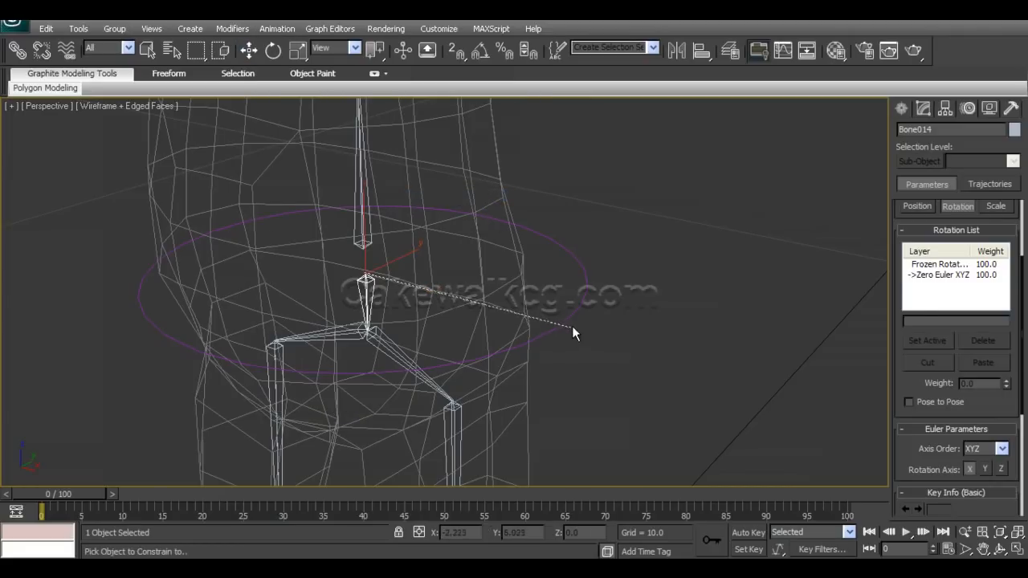
left_click(586, 280)
middle_click_drag(536, 291, 335, 339, "alt")
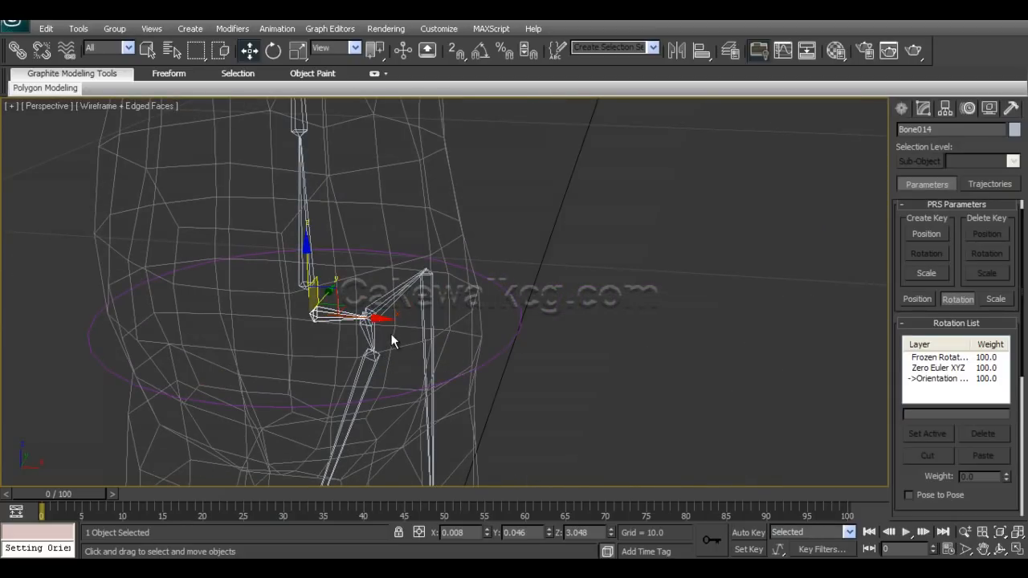
left_click(521, 326)
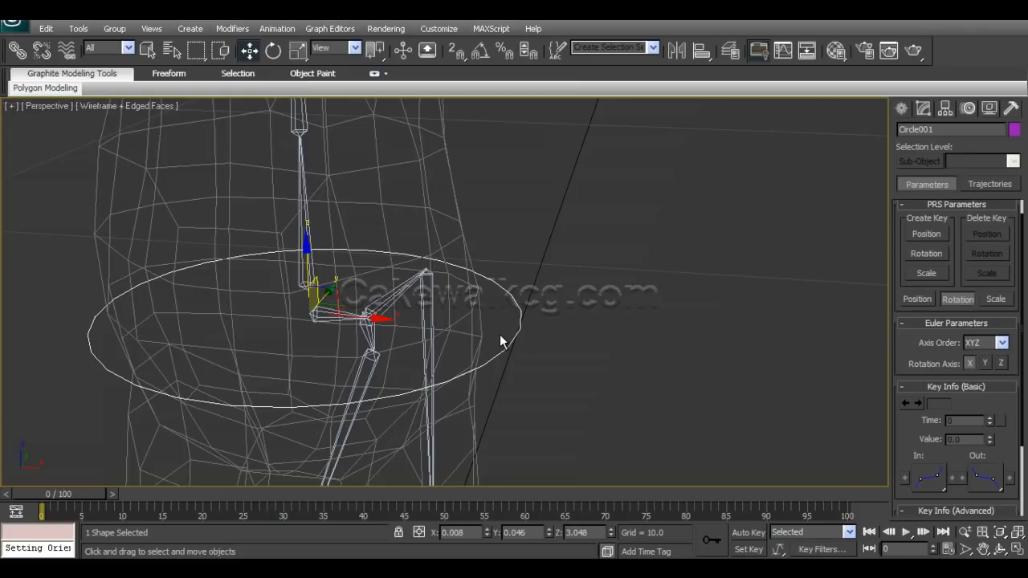
middle_click_drag(456, 335, 387, 347, "alt")
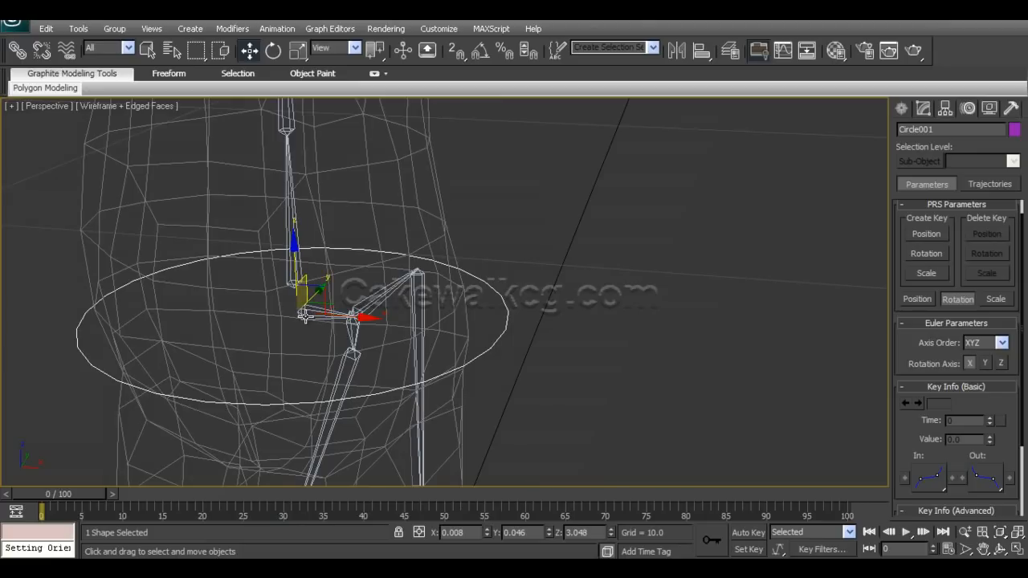
left_click(946, 109)
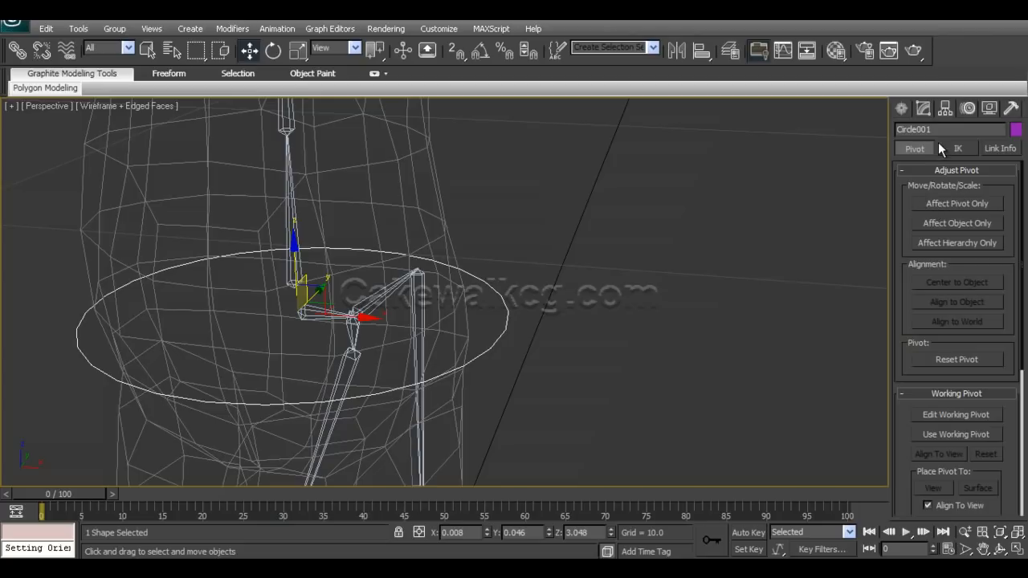
left_click(326, 312)
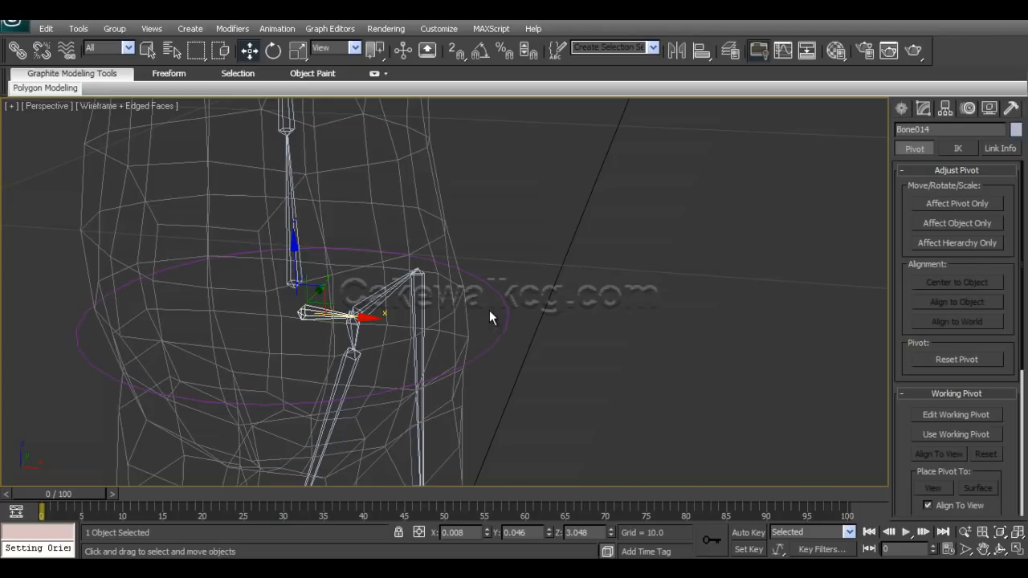
left_click(504, 333)
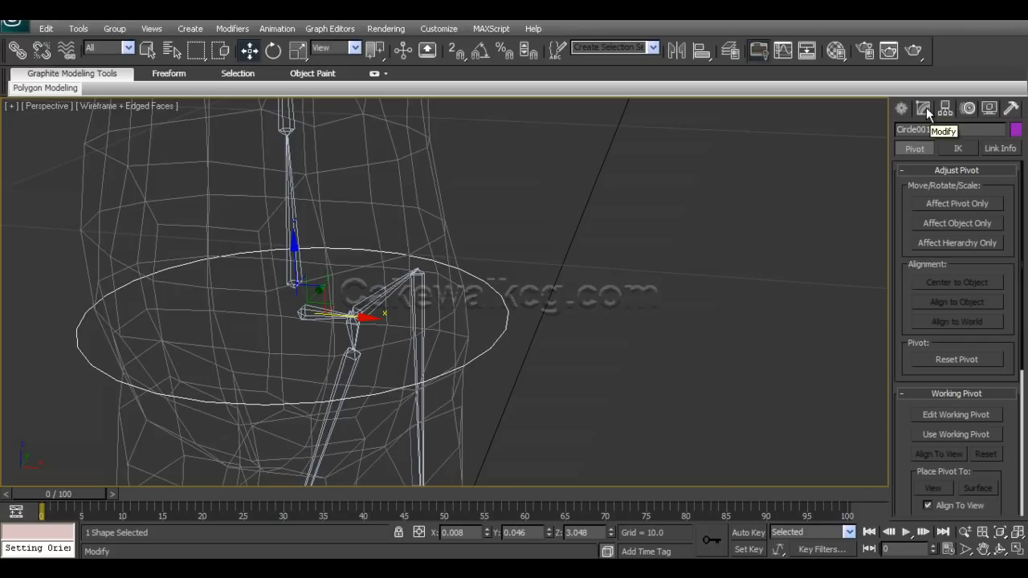
left_click(903, 108)
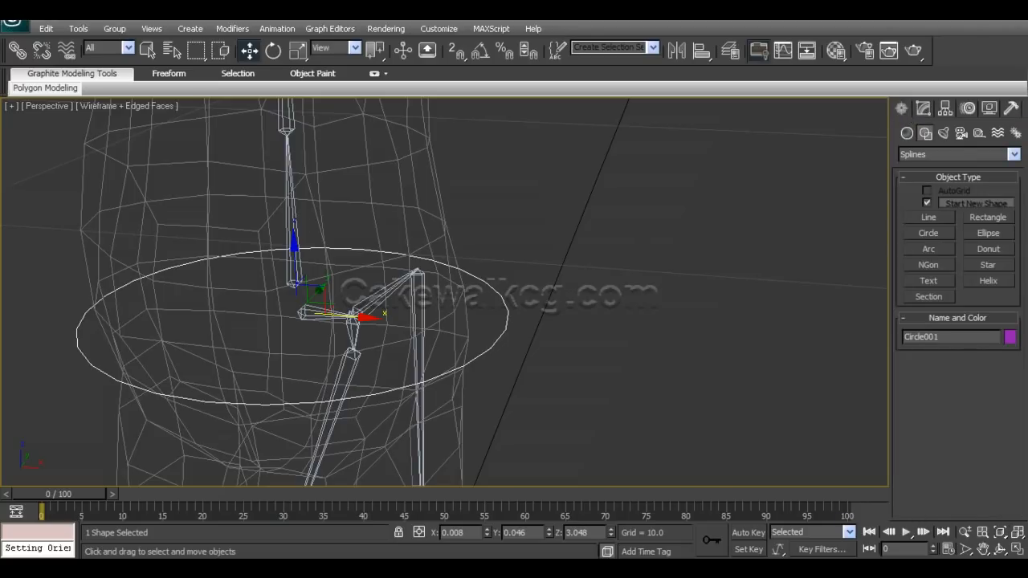
Enable Keep Initial Offset in the pelvis bone's Orientation Constraint to the hip circle.
left_click(371, 325)
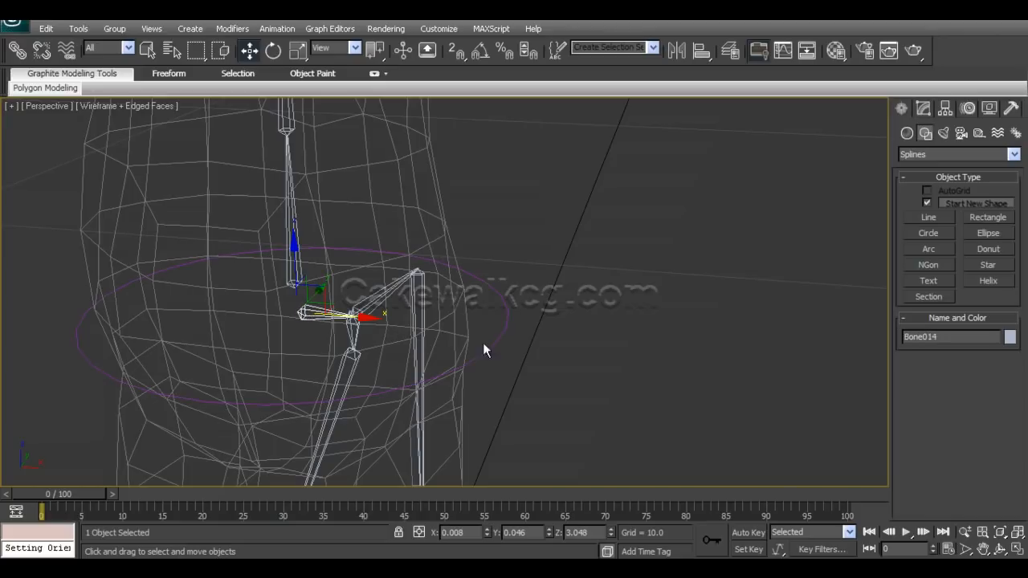
left_click(969, 110)
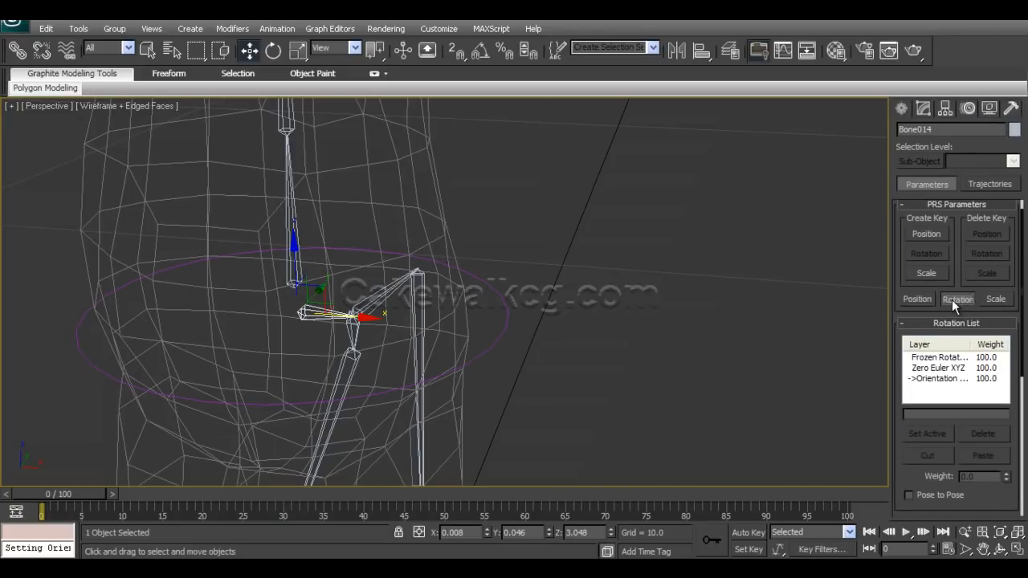
left_click_drag(903, 433, 910, 150)
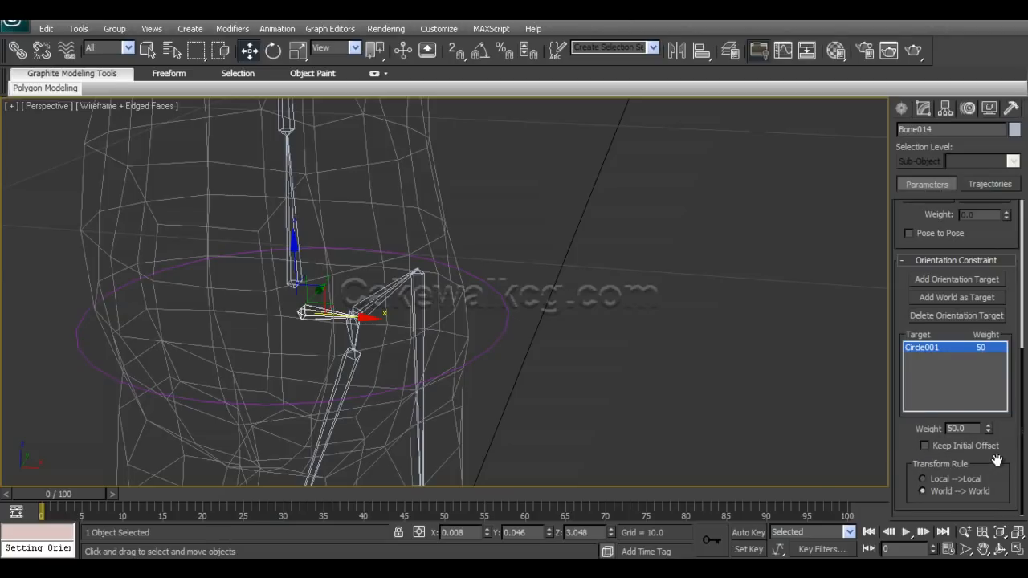
left_click(924, 446)
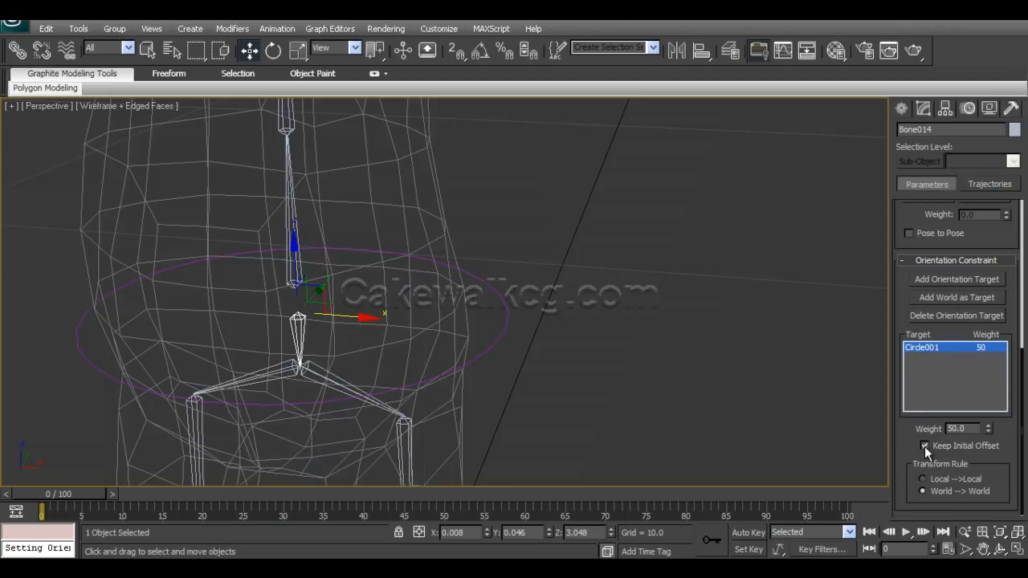
Test the pelvis constraint by rotating the hip circle about two axes, undoing each rotation.
middle_click_drag(464, 388, 558, 347)
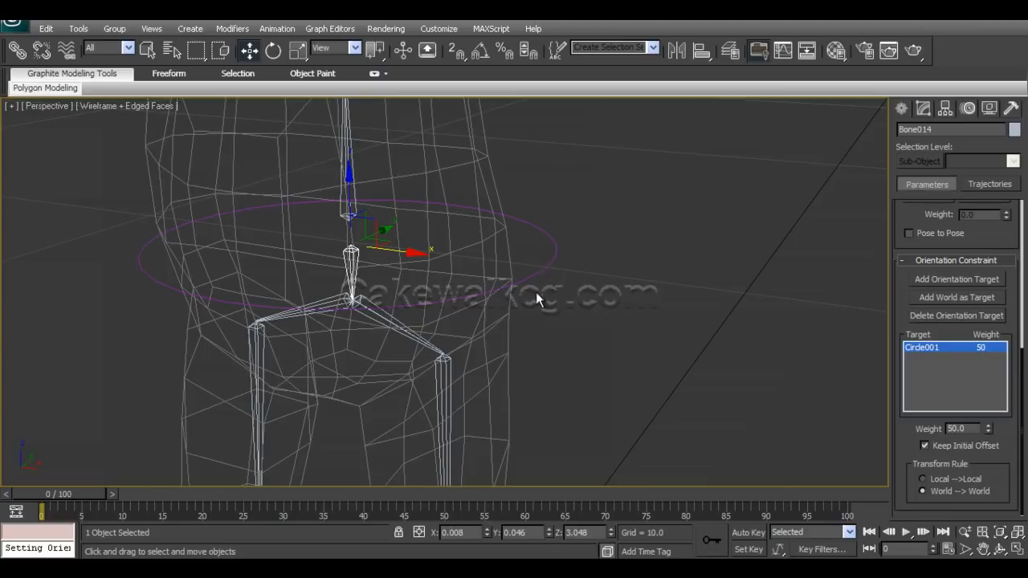
left_click_drag(574, 283, 525, 243)
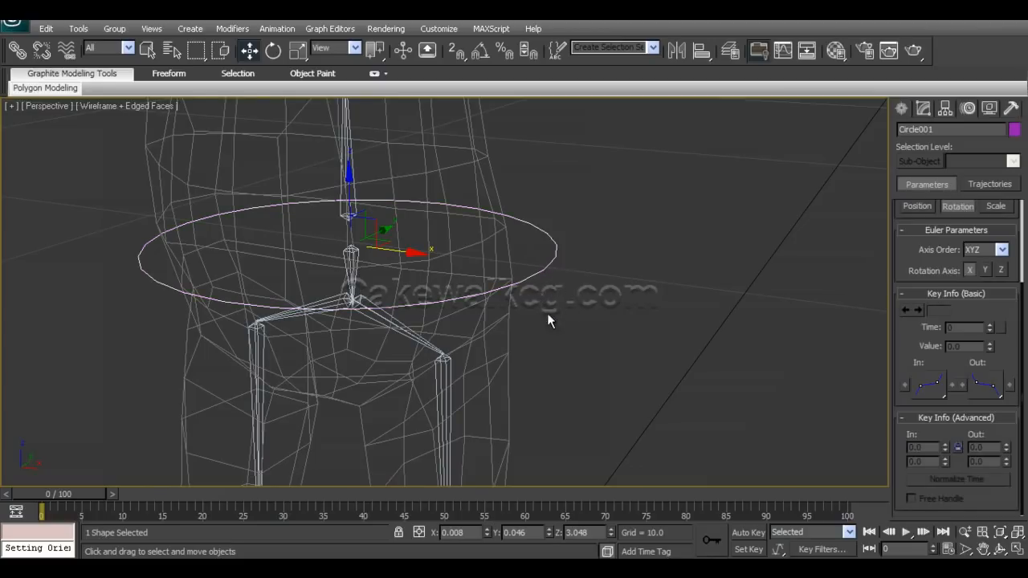
middle_click_drag(547, 314, 541, 328, "alt")
key("e")
left_click_drag(373, 213, 402, 254)
key("ctrl+z")
middle_click_drag(434, 338, 468, 349, "alt")
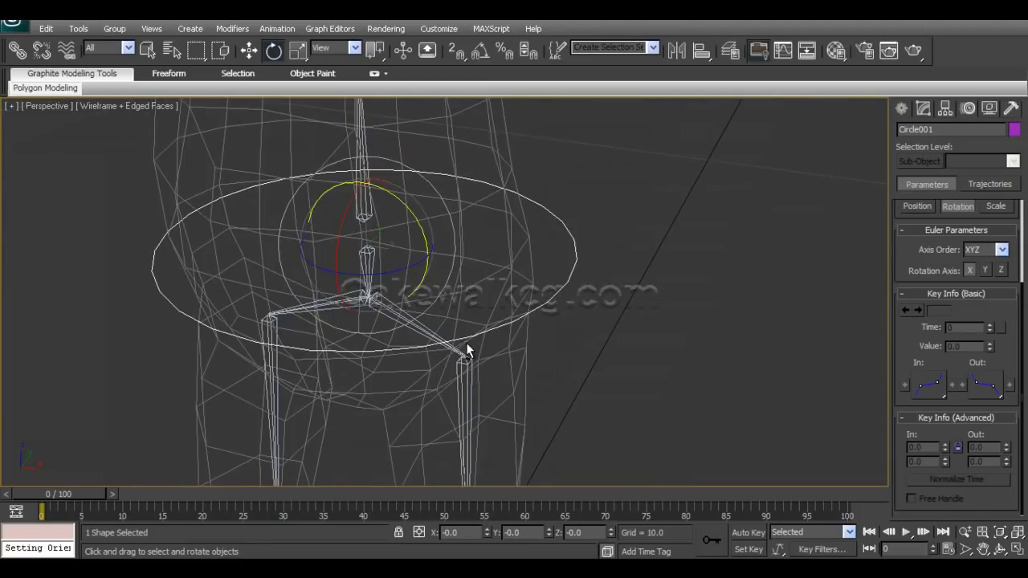
mouse_move(400, 265)
left_mouse_down()
mouse_move(409, 270)
mouse_move(400, 270)
left_mouse_up()
key("ctrl+z")
Test the leg's foot controller by moving Rectangle001 around, undoing each move and deselecting it.
middle_click_drag(467, 342, 457, 387, "alt")
scroll(468, 342, "down", 5)
scroll(511, 390, "up", 6)
left_click(487, 376)
key("w")
left_click_drag(456, 436, 434, 347)
key("ctrl+z")
middle_click_drag(402, 392, 455, 408, "alt")
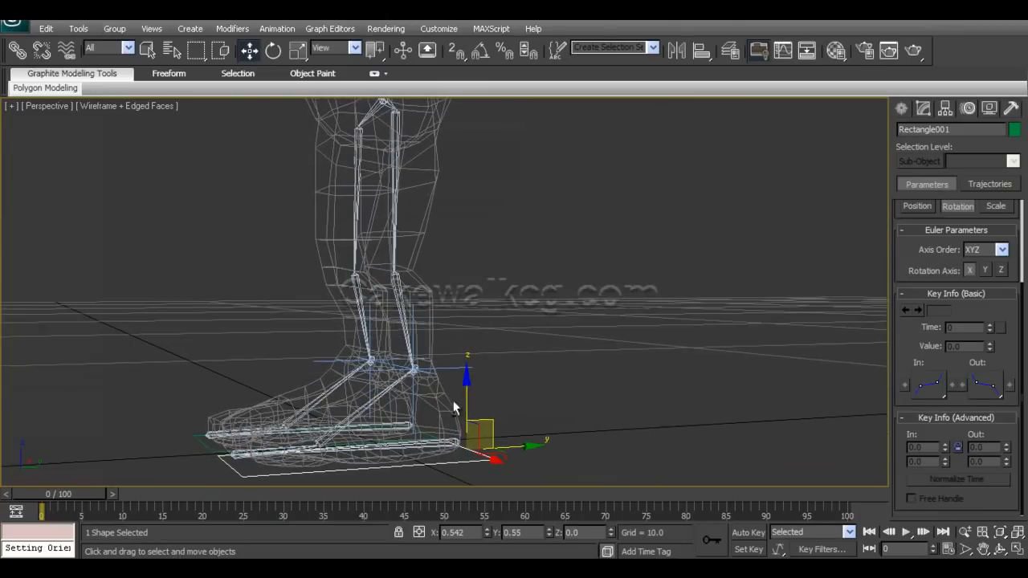
left_click_drag(494, 422, 444, 330)
middle_click_drag(367, 352, 491, 360, "alt")
key("ctrl+z")
middle_click_drag(581, 351, 520, 339, "alt")
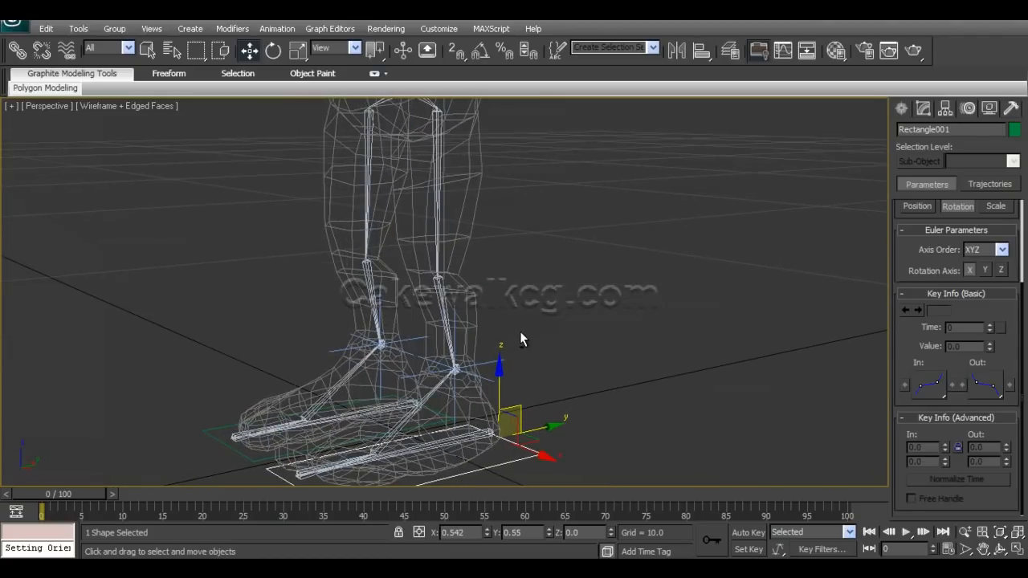
left_click(608, 313)
Create a small Dummy helper on the ground beside the character's feet.
left_click(903, 109)
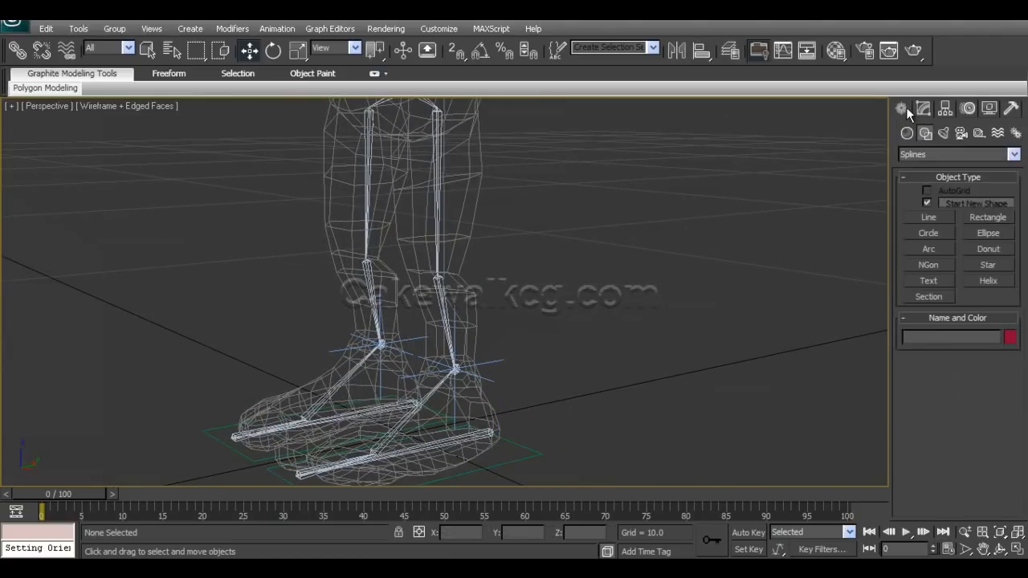
left_click(928, 234)
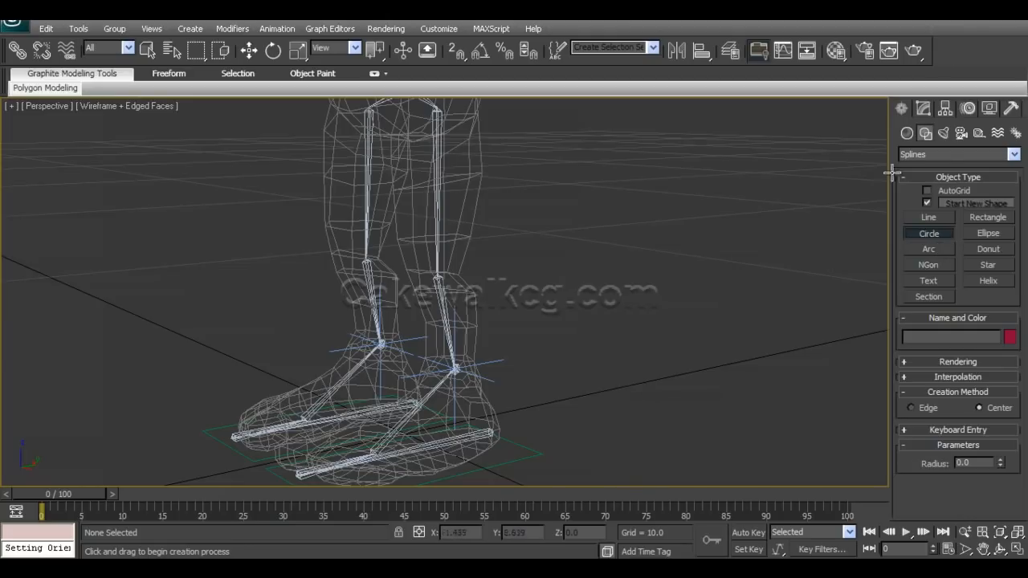
left_click(980, 134)
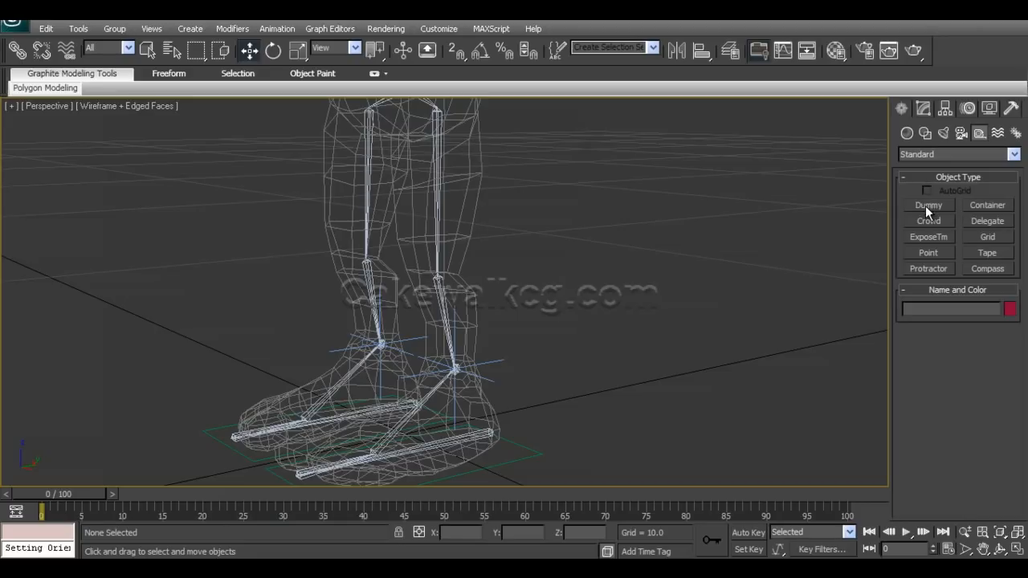
left_click(926, 206)
mouse_move(649, 404)
left_mouse_down()
mouse_move(649, 392)
mouse_move(653, 401)
left_mouse_up()
key("w")
middle_click_drag(594, 402, 582, 374, "alt")
Align the dummy to the knee bone Bone13 in X, Y and Z position, pivot point to pivot point.
scroll(564, 377, "up", 8)
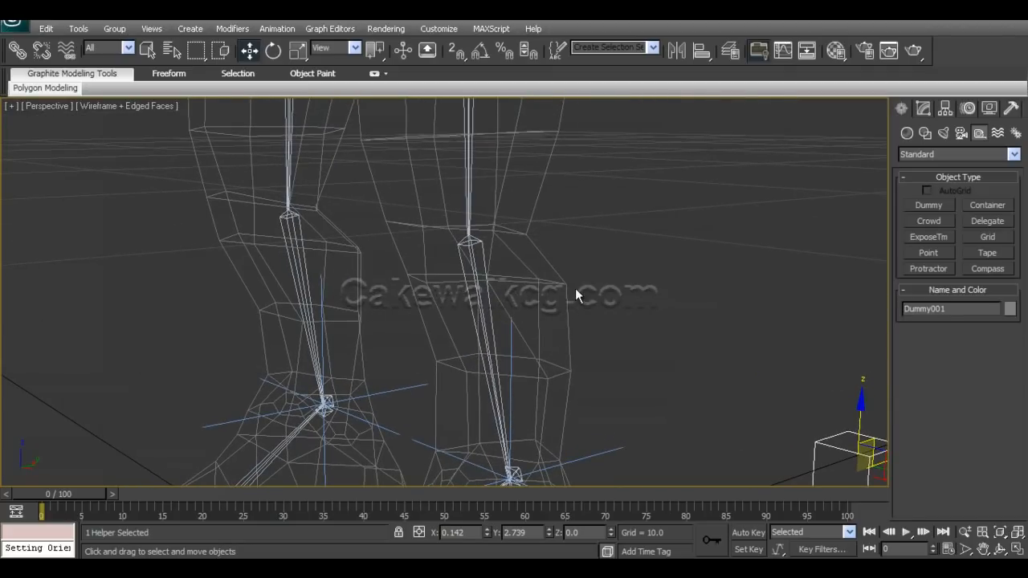
left_click(702, 54)
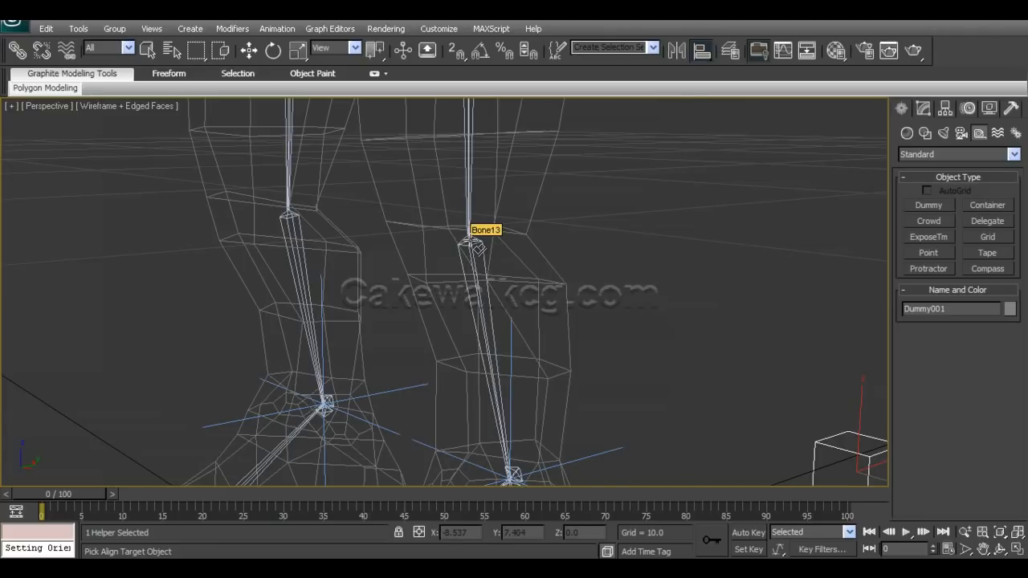
left_click(476, 245)
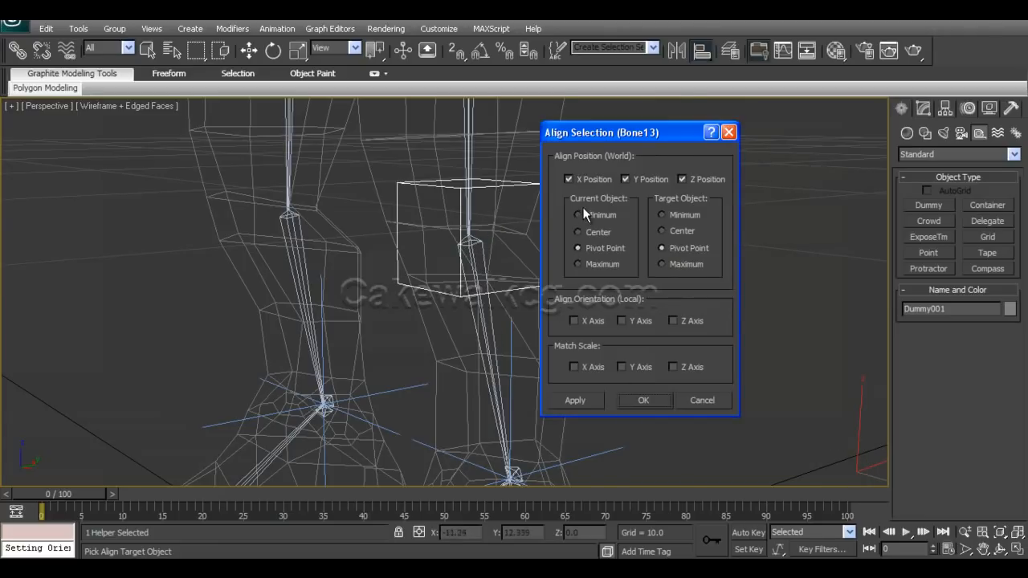
left_click(640, 402)
Copy the dummy to the other leg and align it to the mirrored Bone13 in X, Y and Z position by pivot point.
middle_click_drag(503, 365, 563, 377, "alt")
left_click_drag(596, 254, 452, 259, "shift")
left_click(514, 356)
middle_click_drag(389, 286, 369, 288, "alt")
left_click(701, 53)
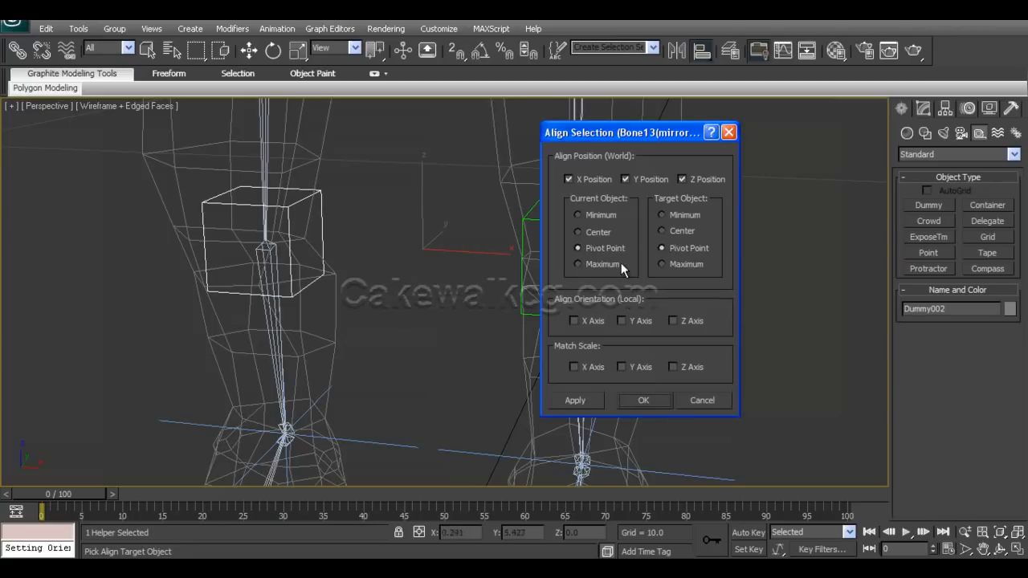
left_click(644, 400)
Move both knee dummies forward in front of the knees, to about Y -0.908.
left_click(482, 234, "ctrl")
middle_click_drag(483, 234, 439, 334, "alt")
left_click_drag(447, 261, 193, 260)
middle_click_drag(222, 345, 316, 356)
middle_click_drag(234, 316, 354, 304, "alt")
left_click(217, 304)
left_click(378, 267)
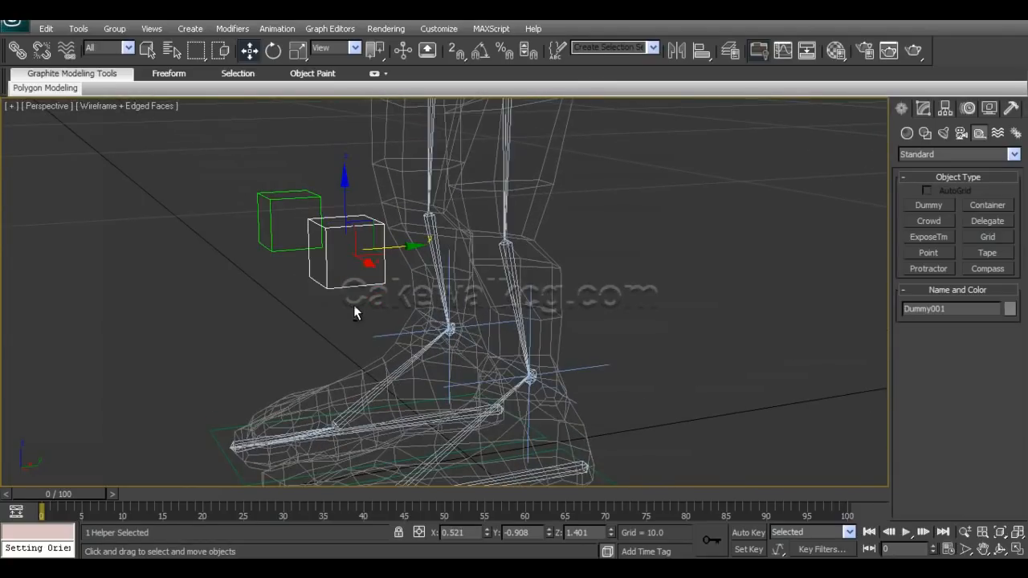
middle_click_drag(553, 357, 597, 371, "alt")
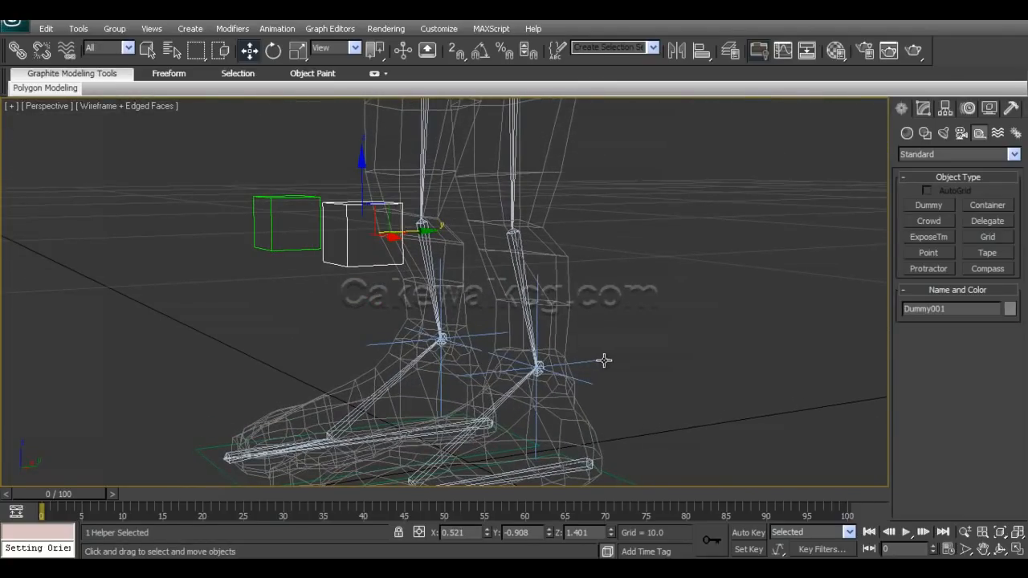
left_click(630, 260)
Open the IK Solver Properties of IK Chain001 and test its swivel angle, undoing the change.
middle_click_drag(630, 259, 456, 290, "alt")
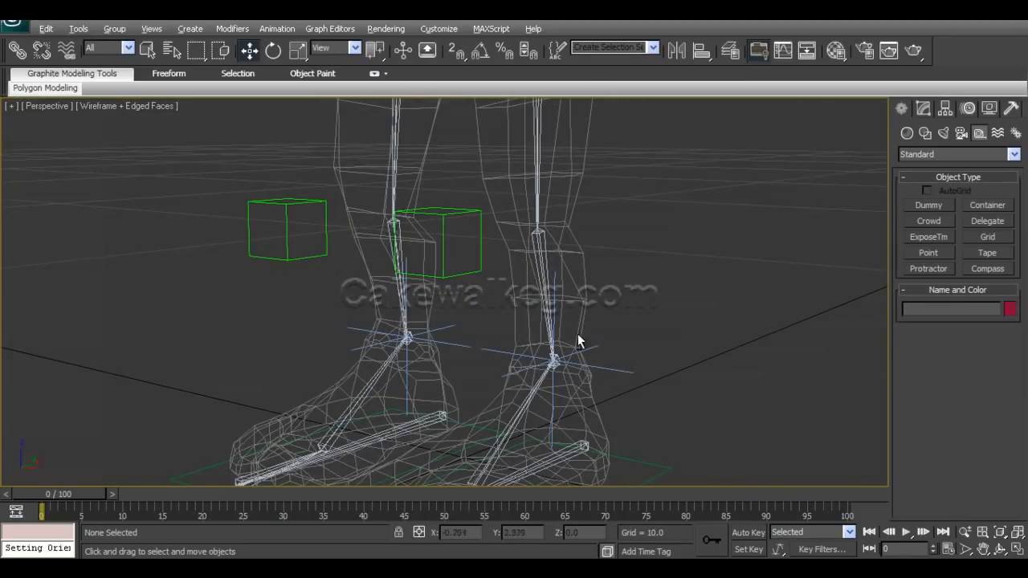
middle_click_drag(578, 341, 560, 344, "alt")
left_click(475, 258)
middle_click_drag(474, 258, 690, 341, "alt")
left_click(618, 382)
left_click(967, 108)
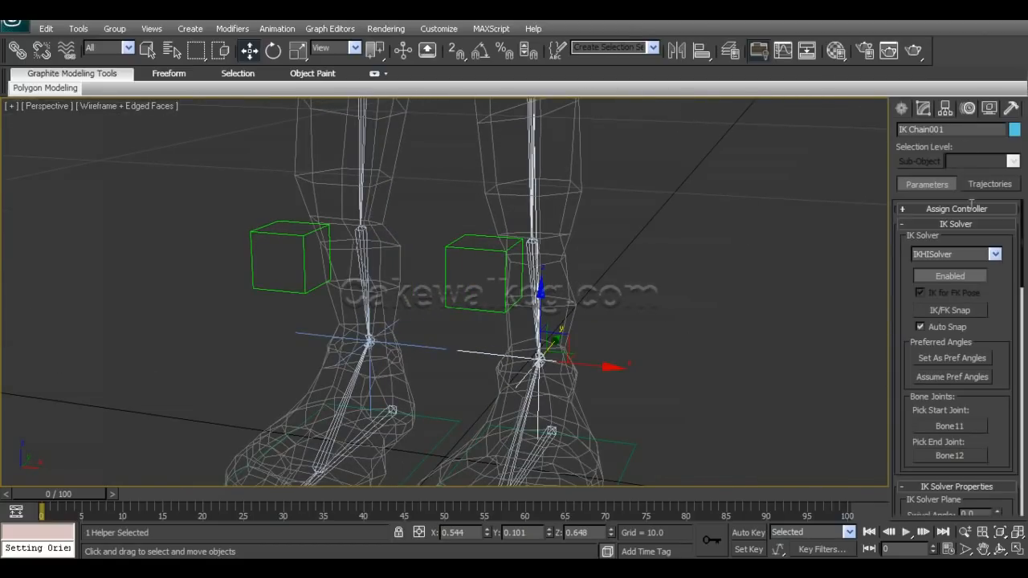
left_click_drag(997, 327, 996, 138)
left_click_drag(898, 345, 895, 324)
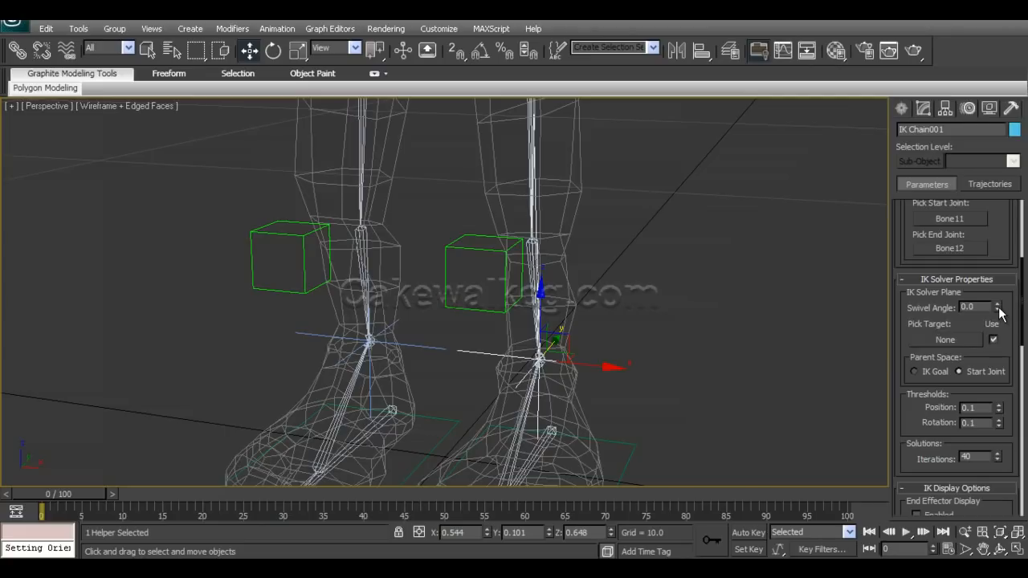
left_click_drag(998, 312, 1010, 281)
key("ctrl+z")
Assign Dummy001 as the IK solver plane target of IK Chain001 and test it by moving the dummy, cancelling the move.
middle_click_drag(739, 327, 617, 328, "alt")
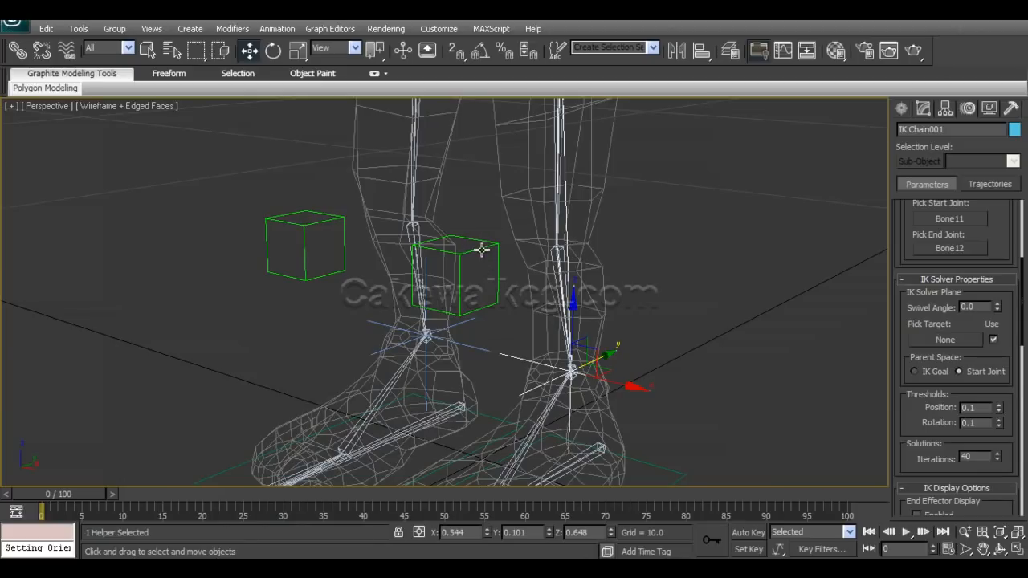
left_click(936, 341)
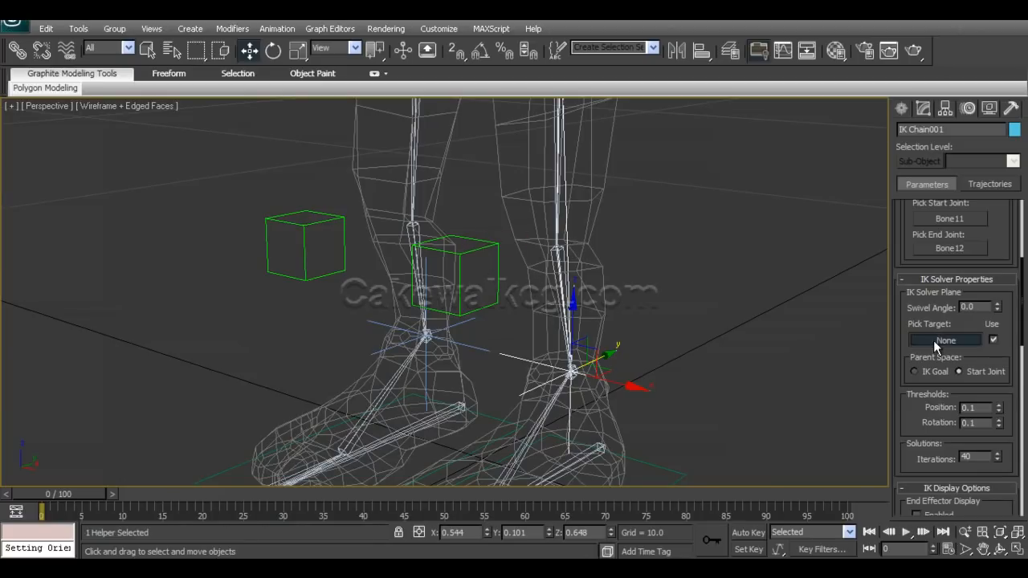
left_click(490, 243)
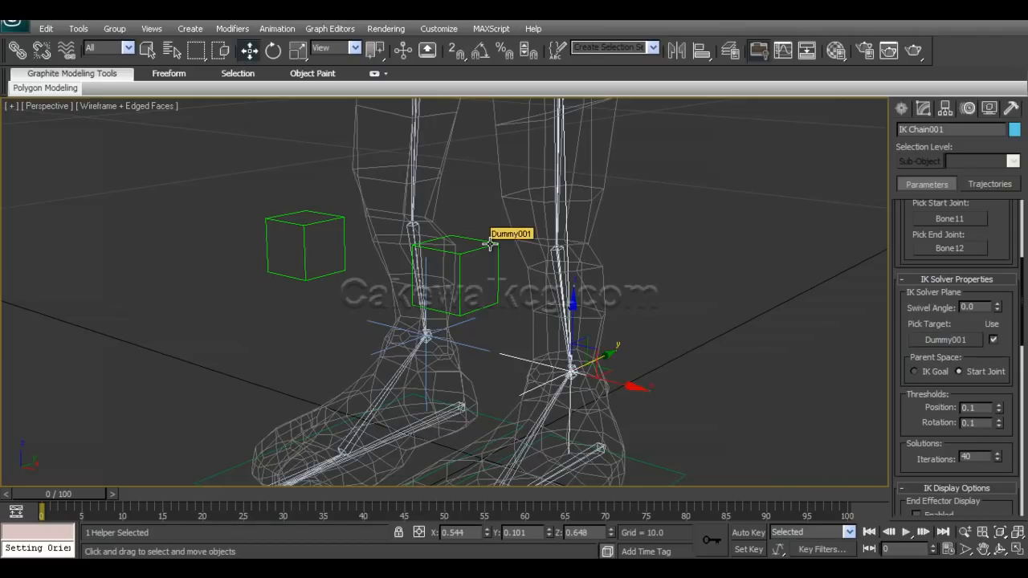
left_click(506, 293)
mouse_move(524, 285)
left_mouse_down()
mouse_move(631, 322)
mouse_move(522, 280)
mouse_move(539, 296)
left_mouse_up()
right_click(538, 298)
middle_click_drag(492, 337, 440, 296, "alt")
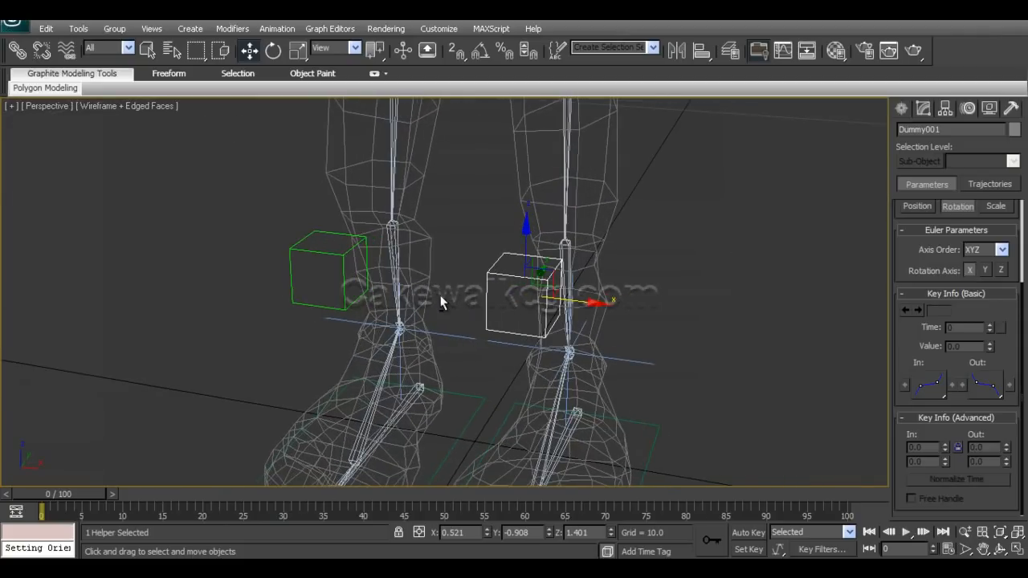
Assign Dummy002 as the IK solver plane target of IK Chain002 and test it by moving the dummy sideways.
left_click_drag(466, 358, 466, 358)
middle_click_drag(466, 358, 451, 346, "alt")
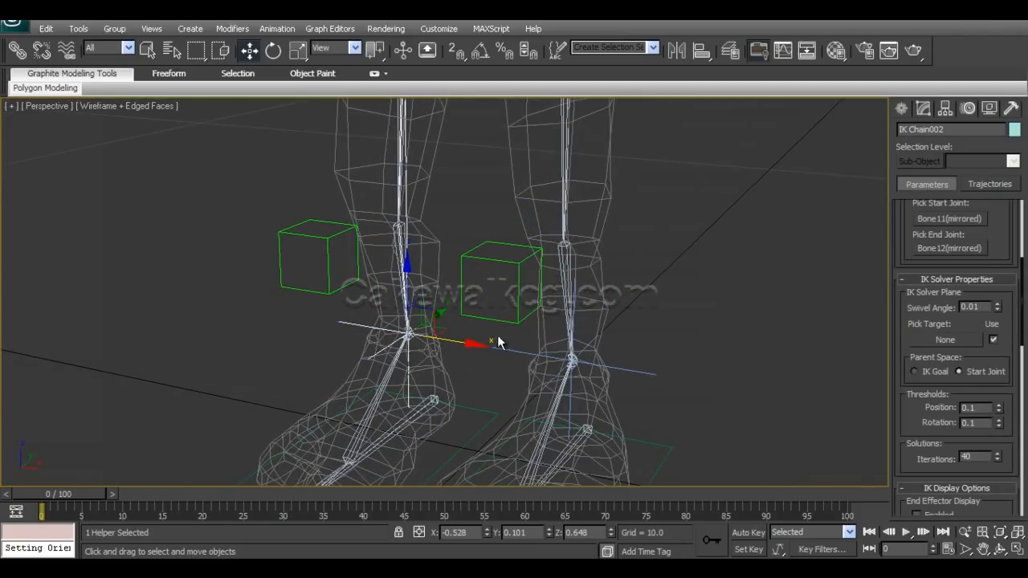
left_click(939, 342)
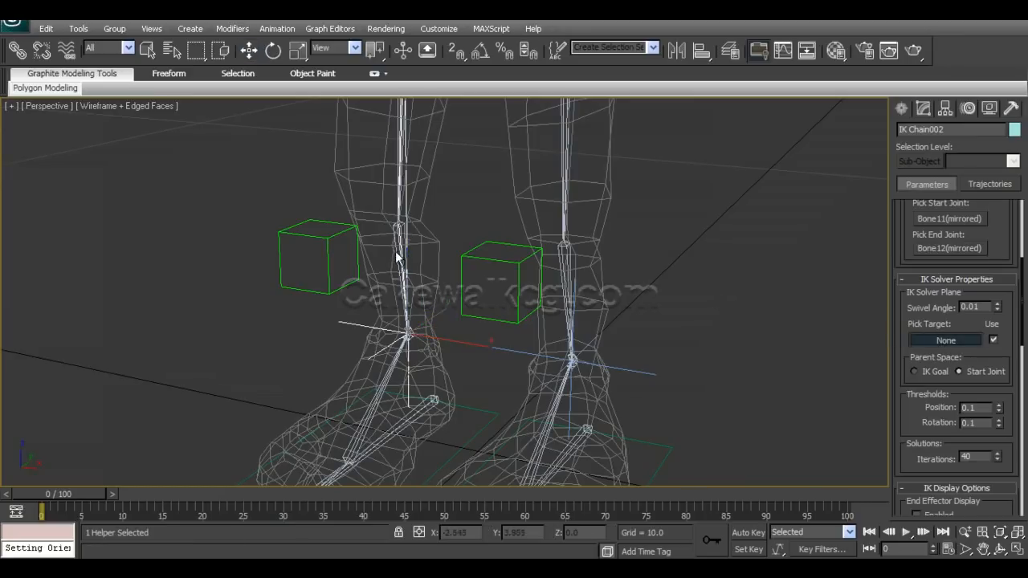
left_click(334, 234)
left_click(327, 244)
middle_click_drag(331, 286, 386, 310, "alt")
left_click_drag(401, 293, 370, 297)
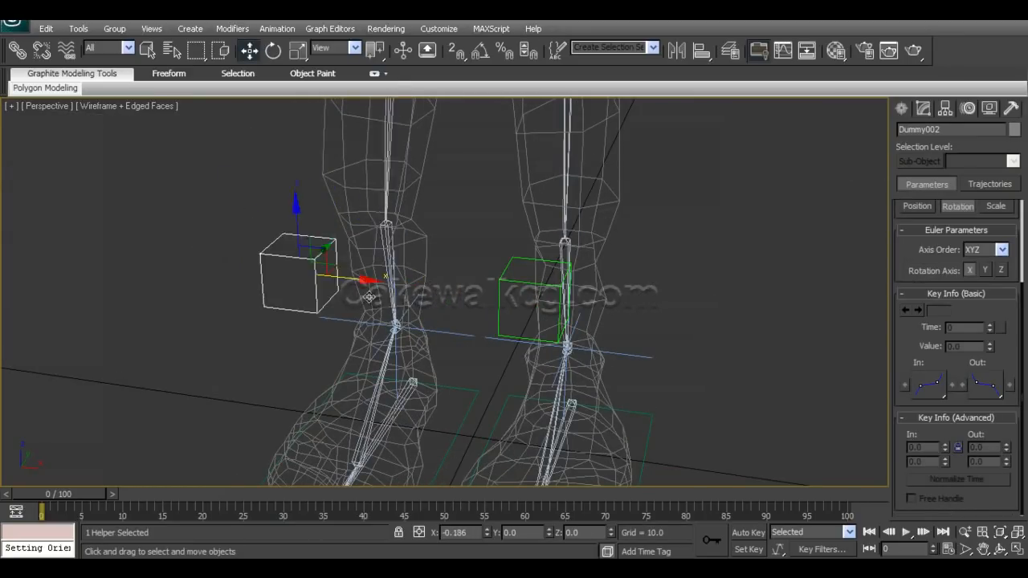
Inspect the knee dummies and foot controllers from several angles, then the whole character rig.
scroll(494, 333, "down", 6)
scroll(484, 337, "up", 8)
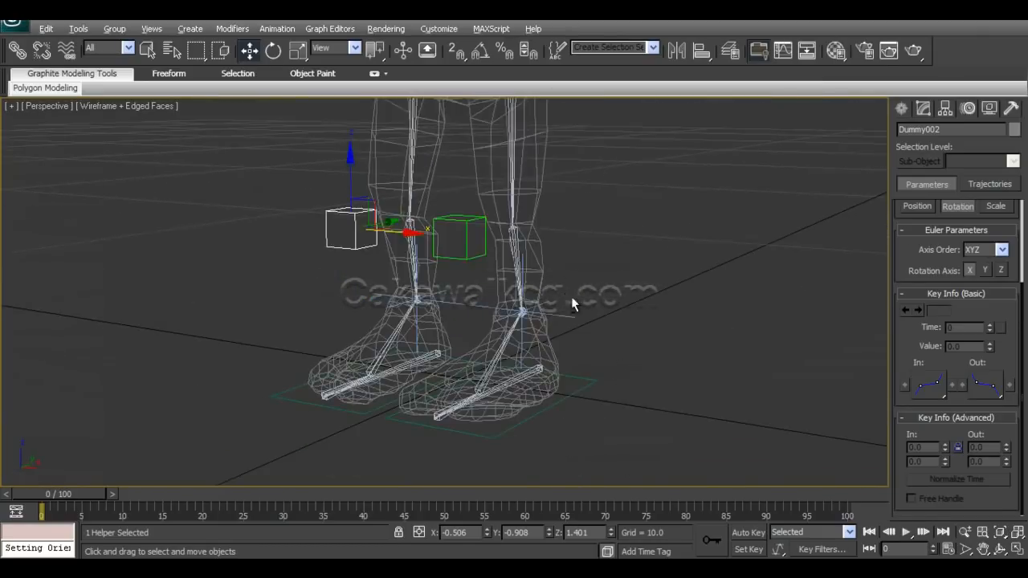
middle_click_drag(585, 257, 585, 326)
middle_click_drag(546, 249, 585, 265)
middle_click_drag(445, 197, 424, 329)
middle_click_drag(538, 348, 556, 233)
middle_click_drag(568, 313, 553, 347, "alt")
scroll(531, 364, "down", 5)
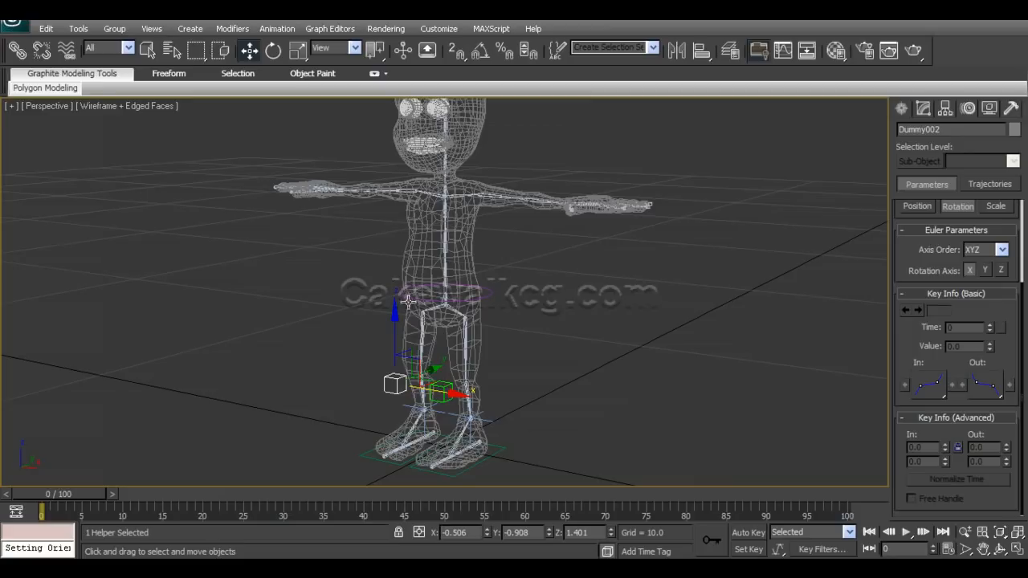
middle_click_drag(462, 311, 432, 257, "alt")
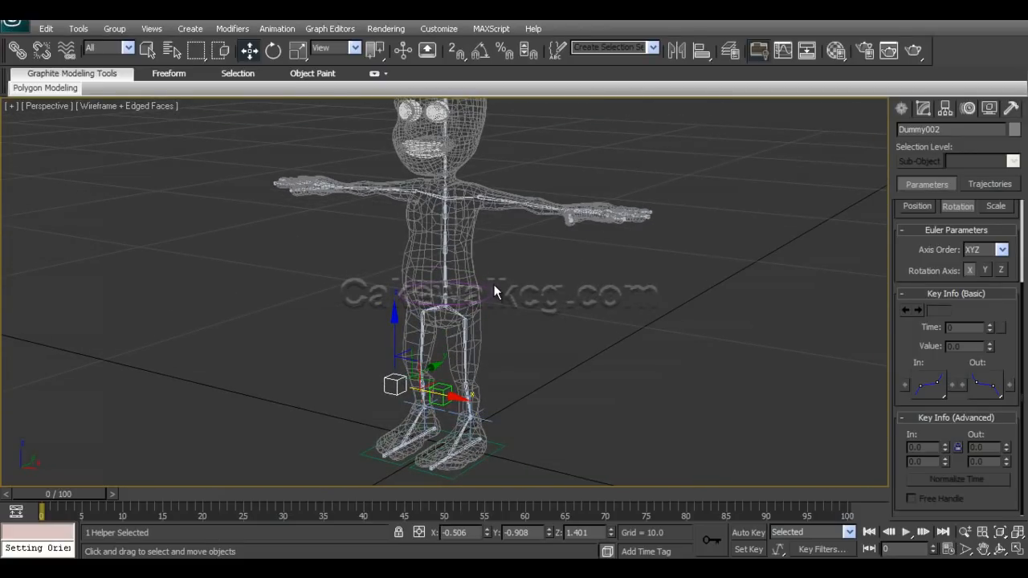